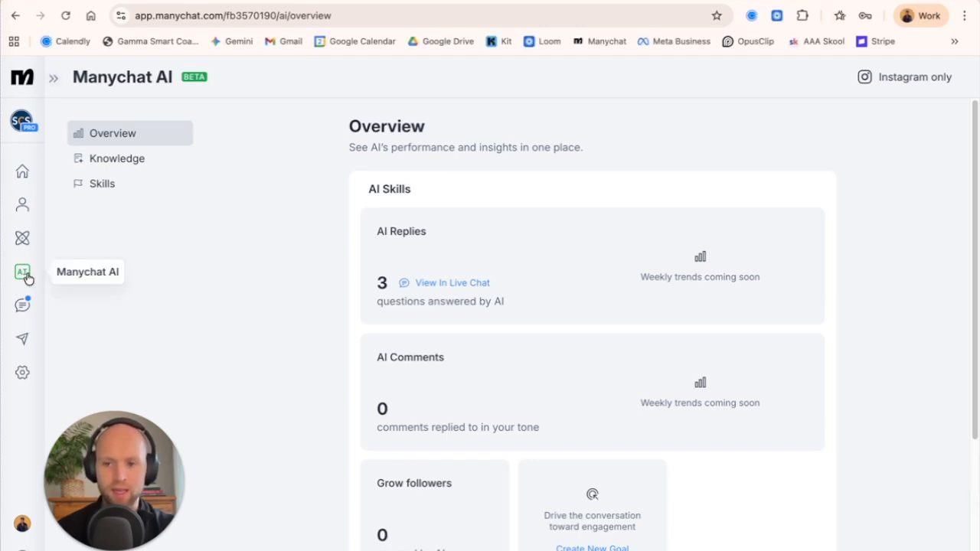
Review the AI overview page, covering AI Replies, AI Comments, Grow followers and the suggestions for making the AI smarter.
scroll(322, 230, "down", 1)
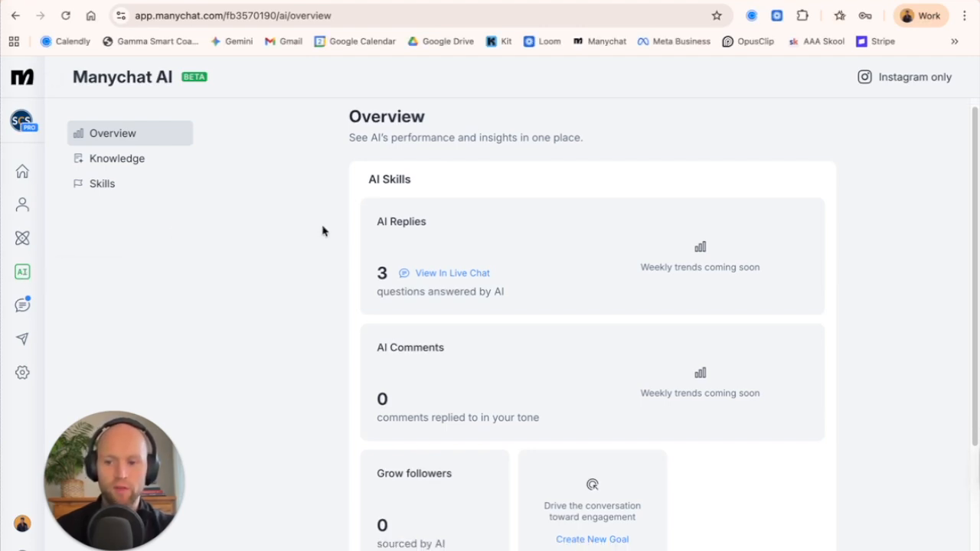
scroll(363, 250, "up", 1)
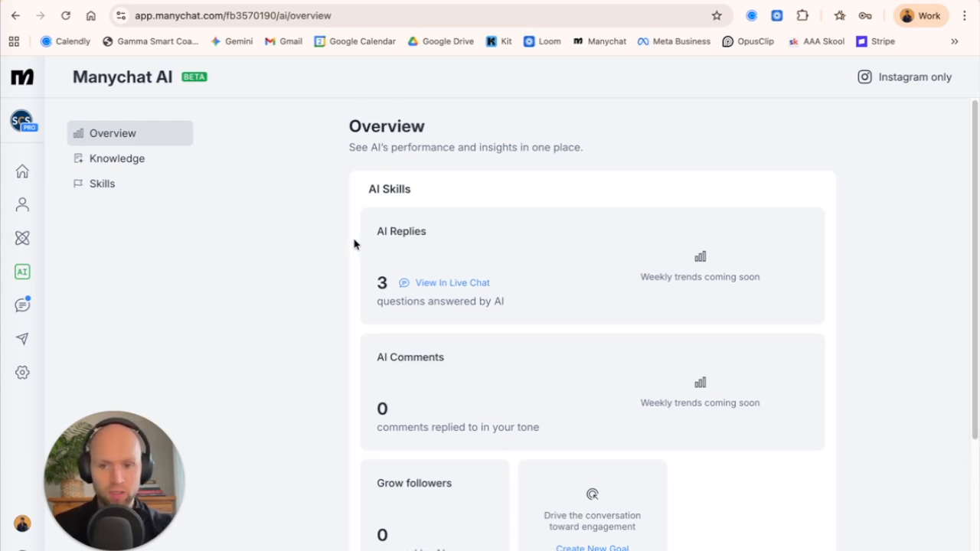
scroll(354, 244, "down", 1)
scroll(387, 221, "down", 2)
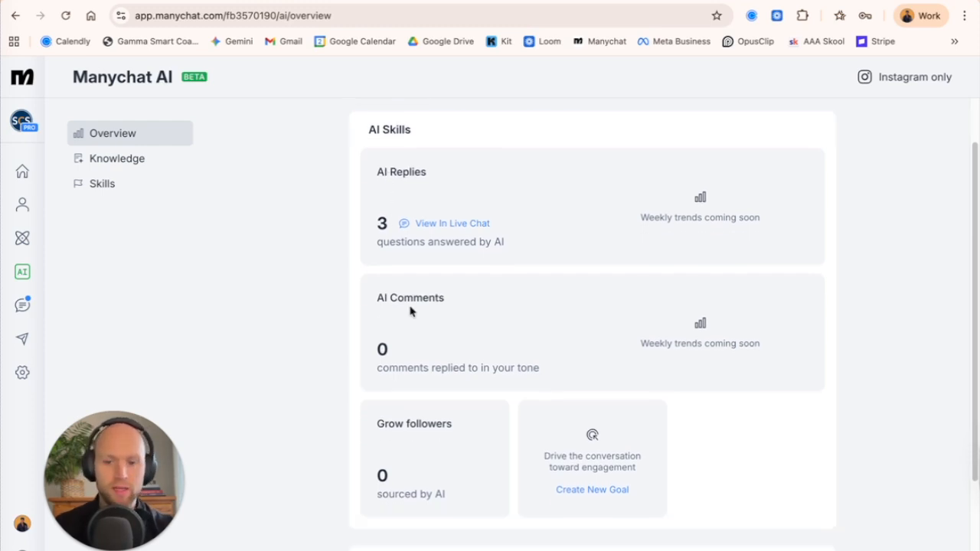
scroll(409, 313, "down", 1)
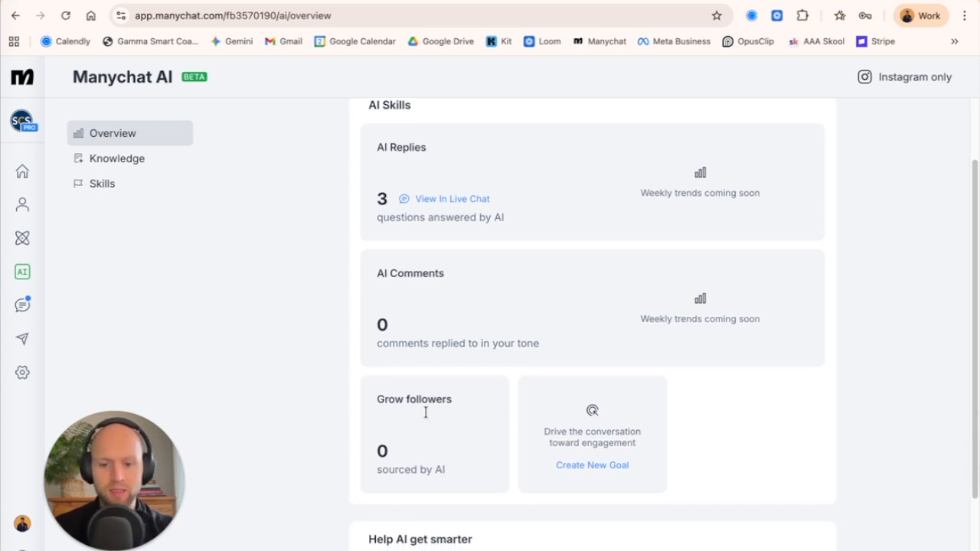
scroll(451, 411, "down", 2)
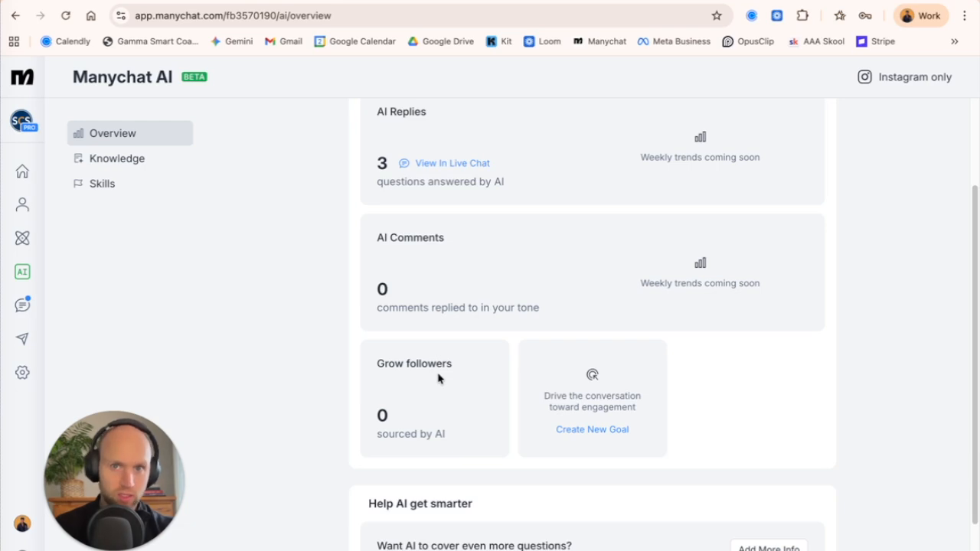
scroll(452, 395, "down", 2)
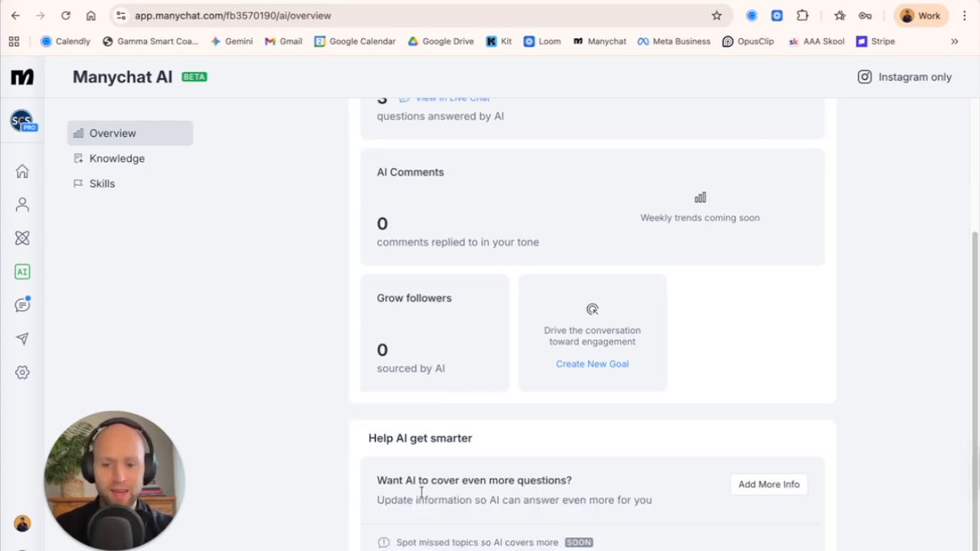
scroll(435, 418, "up", 1)
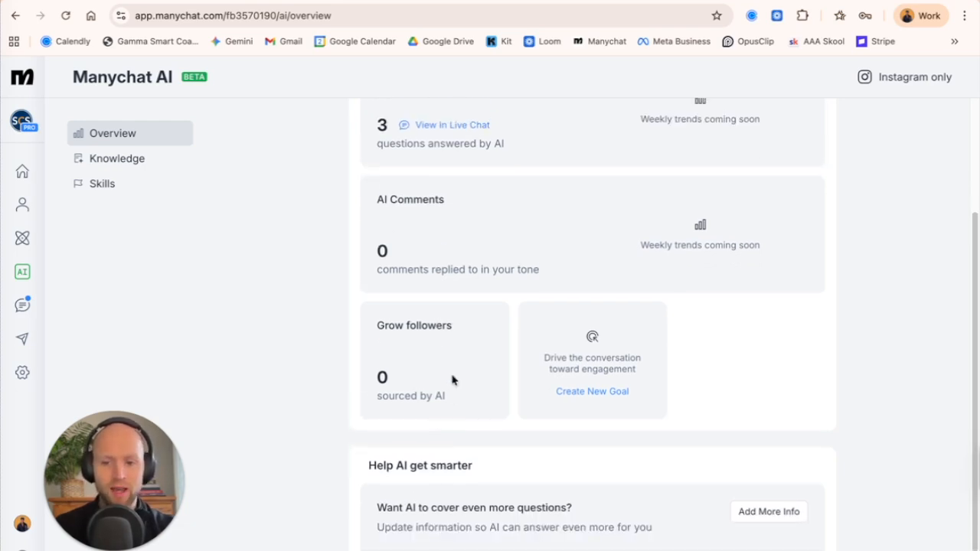
scroll(452, 380, "up", 5)
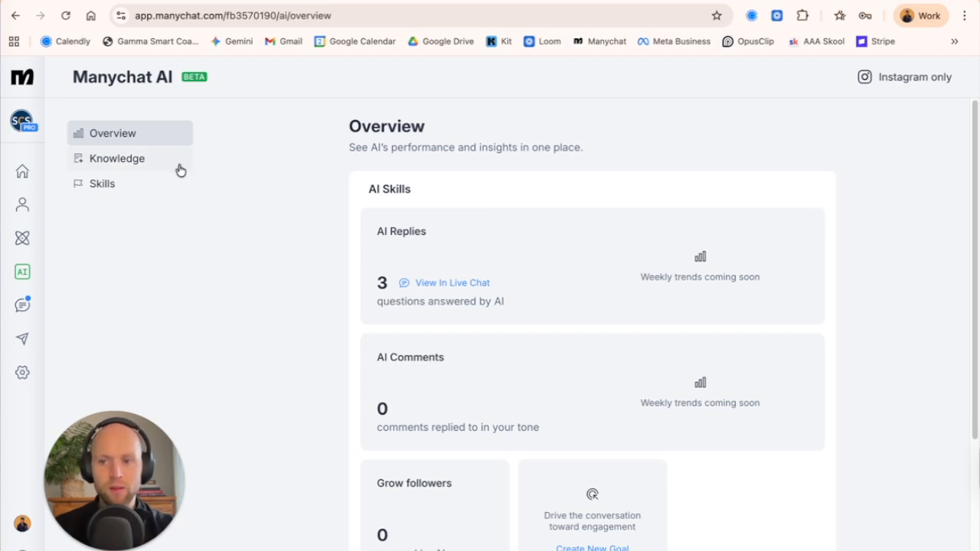
Open the AI knowledge base, inspect the systems audit booking link entry, and look through the shared details list.
left_click(139, 158)
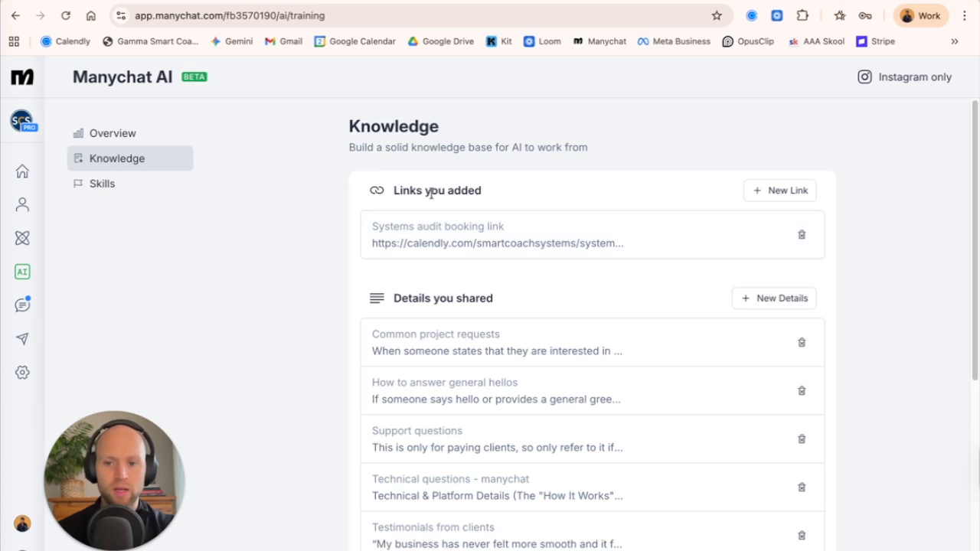
left_click(480, 230)
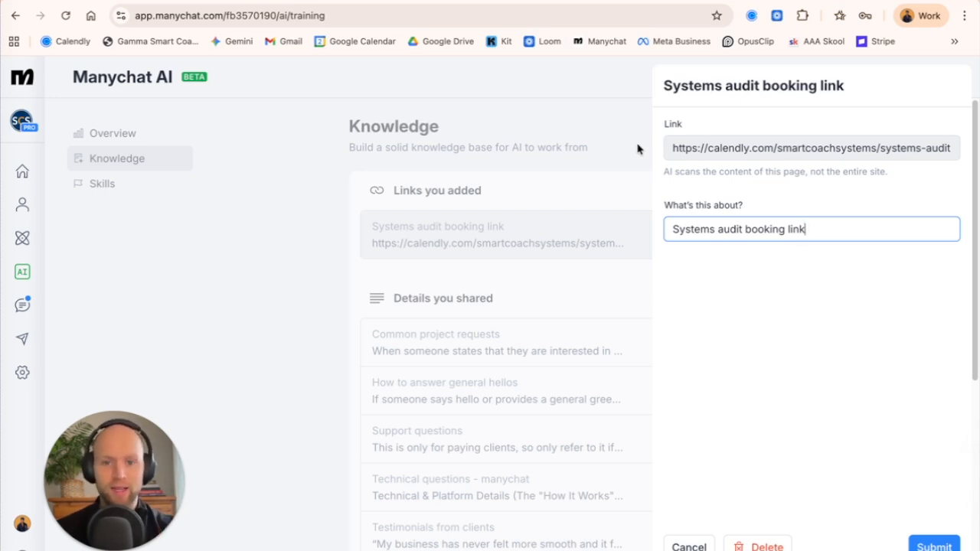
left_click(641, 147)
scroll(554, 218, "down", 1)
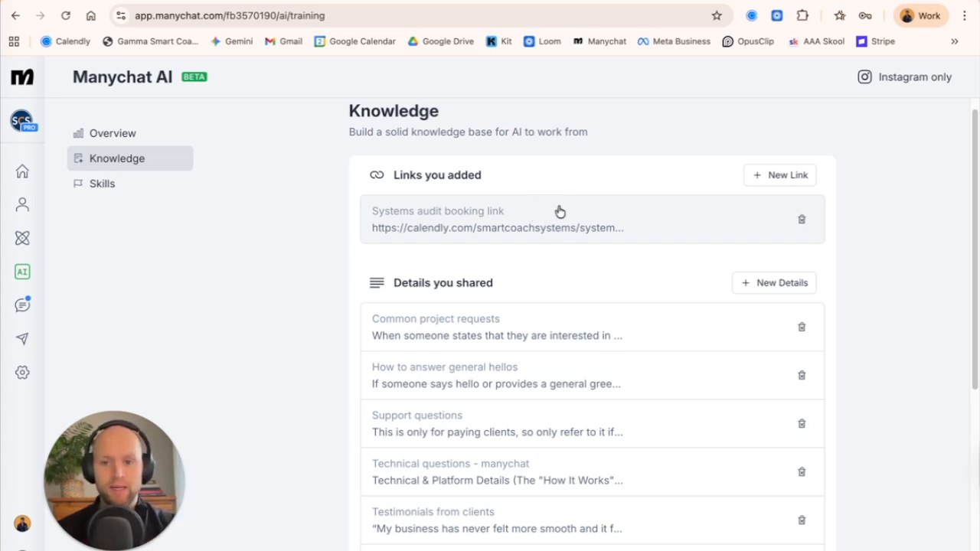
scroll(521, 227, "down", 1)
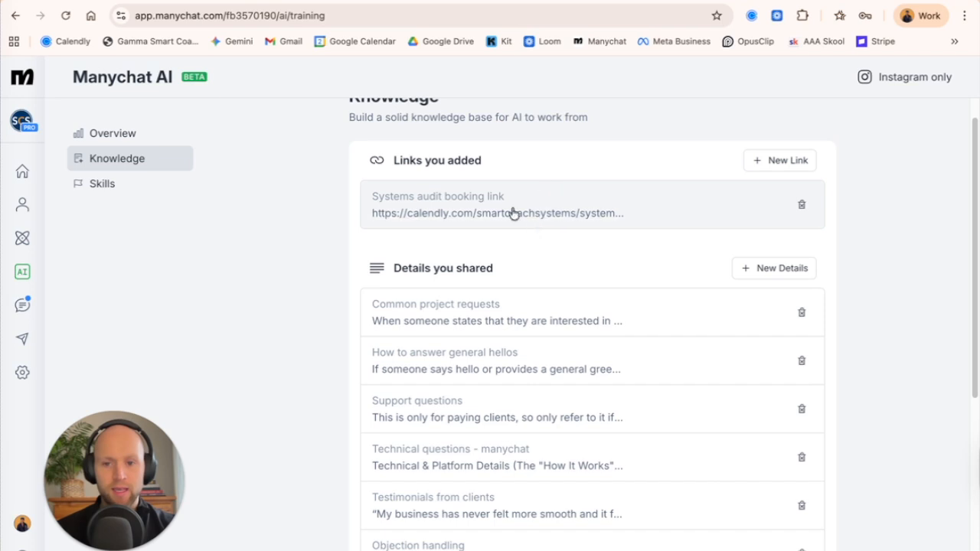
scroll(571, 215, "down", 2)
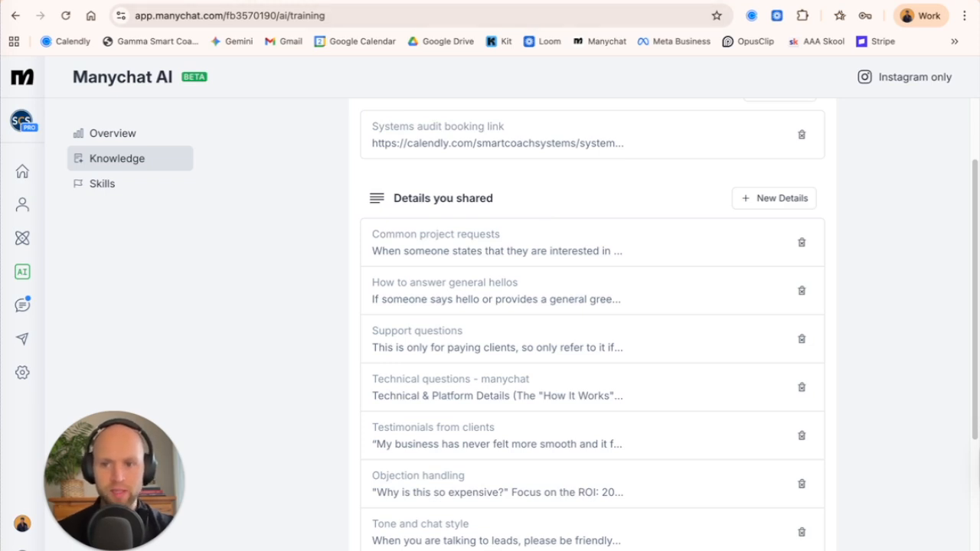
Switch to the FAQs document in Google Docs and read through its questions and answers.
key("ctrl+Tab")
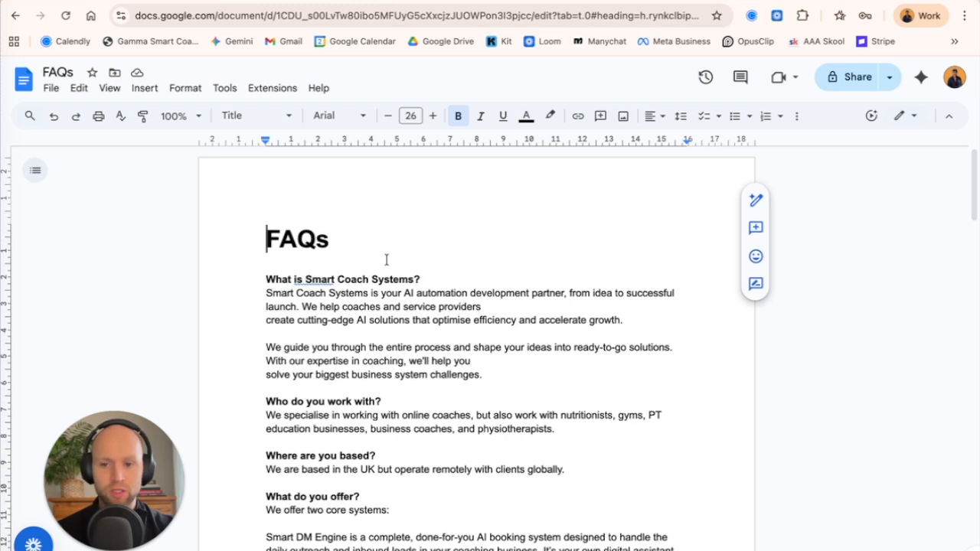
scroll(407, 263, "down", 1)
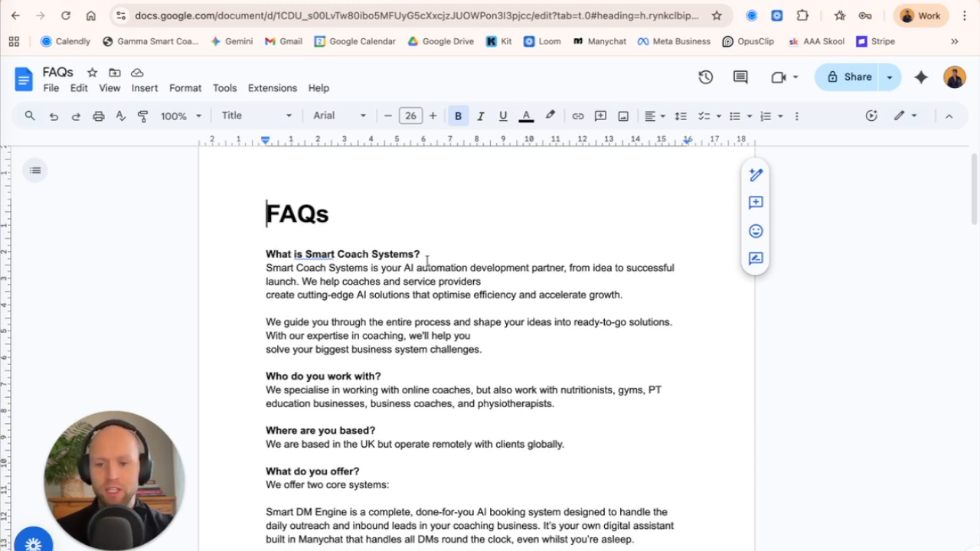
scroll(454, 261, "down", 1)
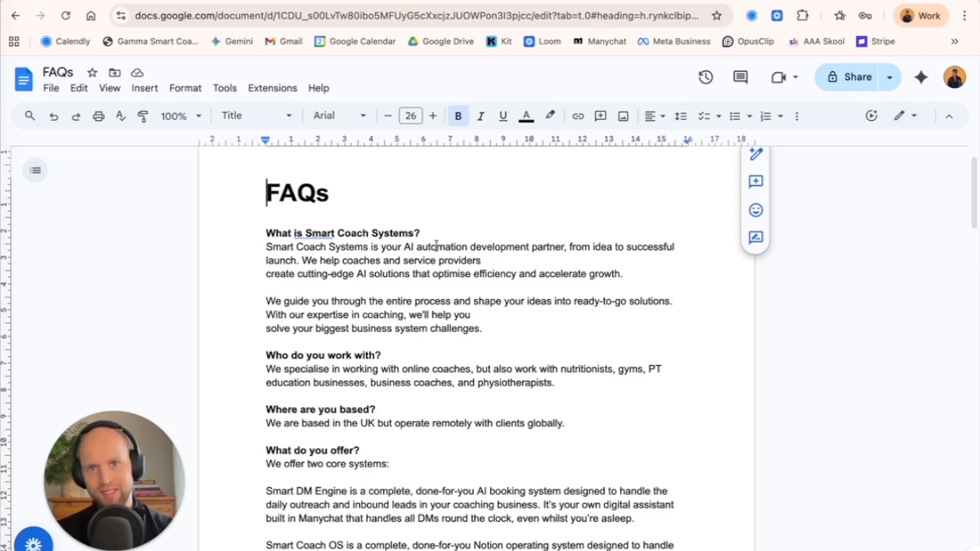
scroll(426, 236, "down", 1)
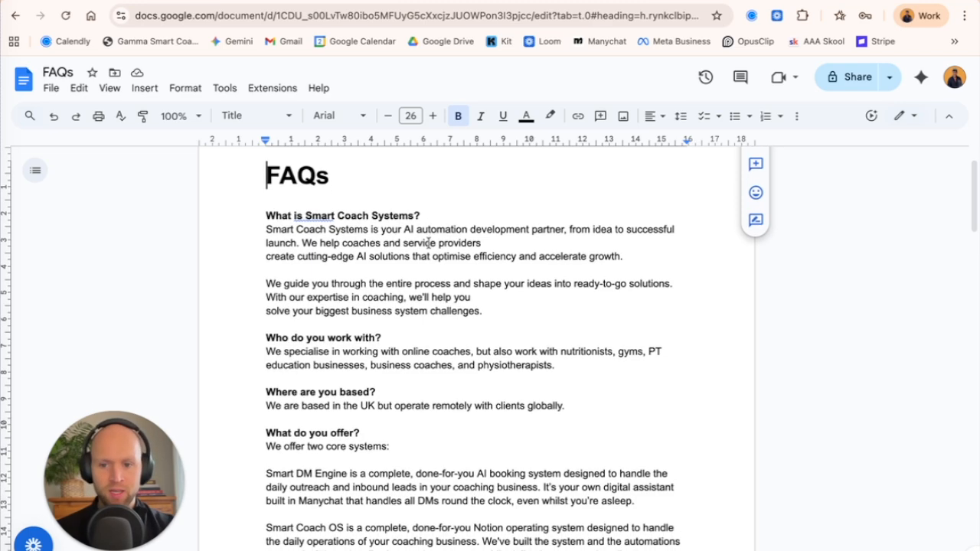
scroll(428, 243, "down", 2)
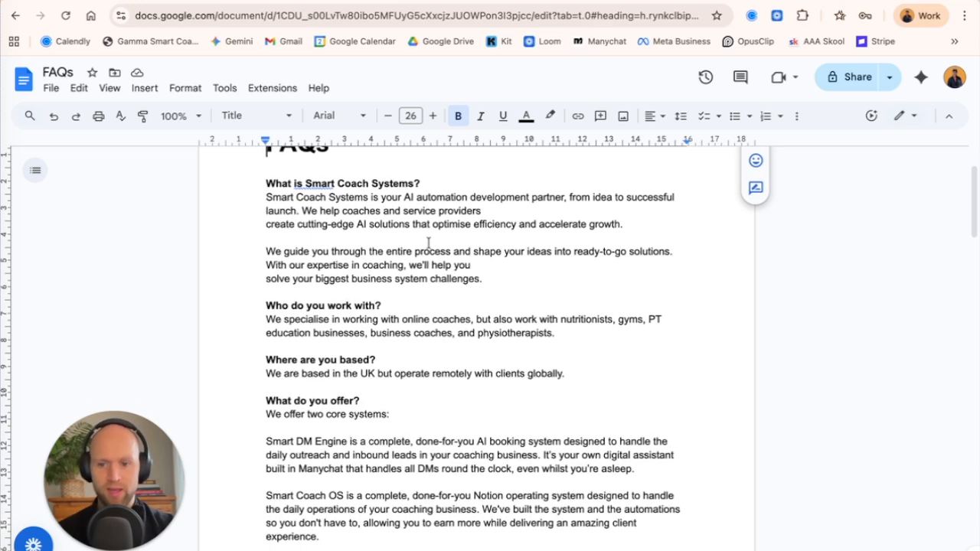
scroll(428, 242, "down", 7)
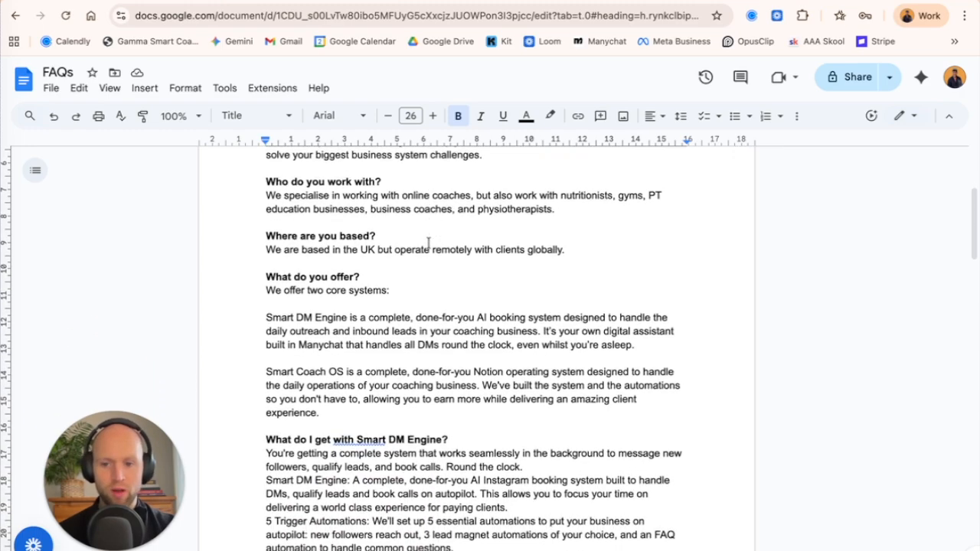
scroll(422, 308, "down", 20)
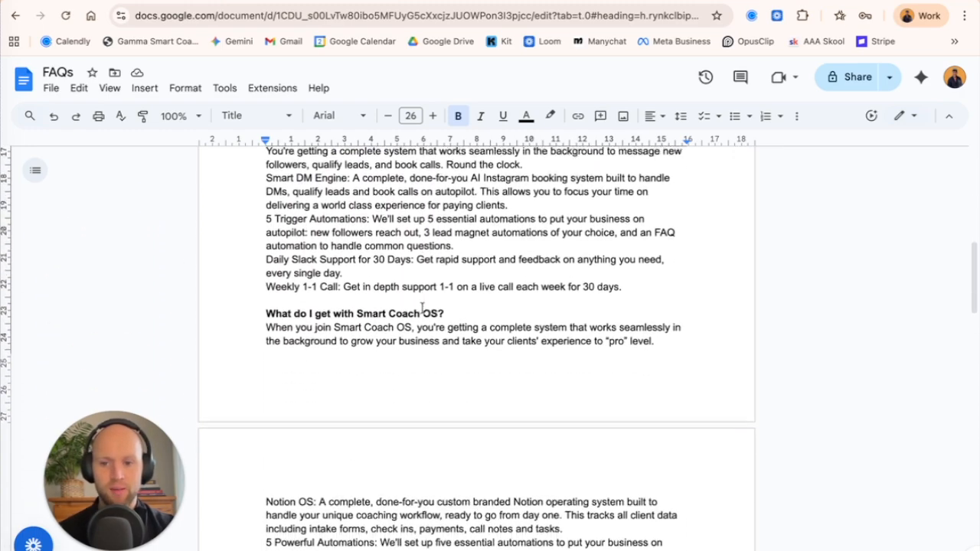
scroll(426, 265, "down", 15)
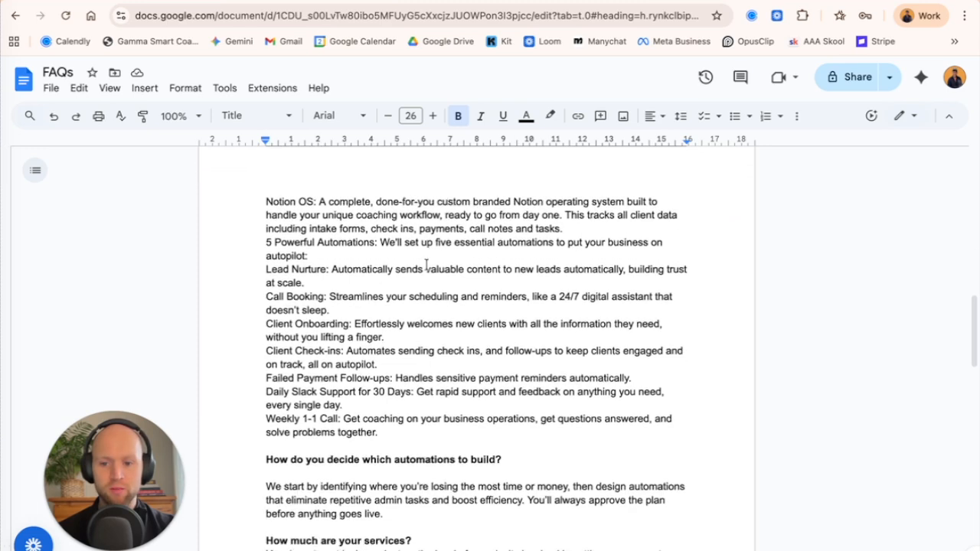
scroll(427, 265, "down", 9)
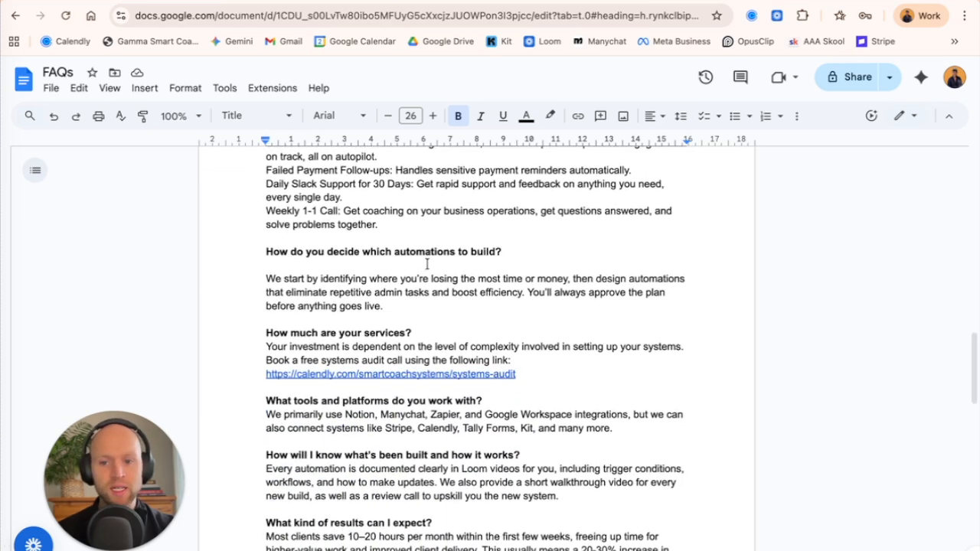
scroll(429, 253, "down", 9)
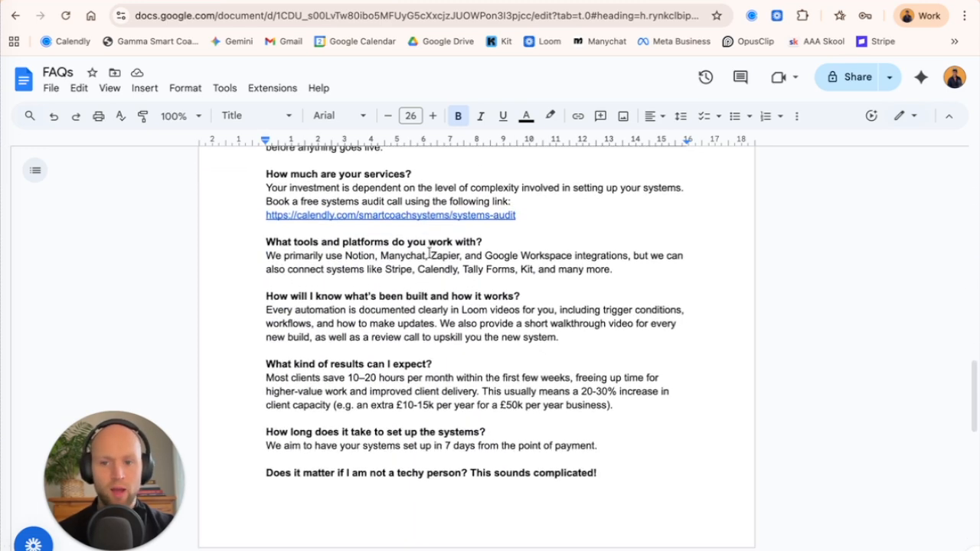
scroll(429, 253, "down", 1)
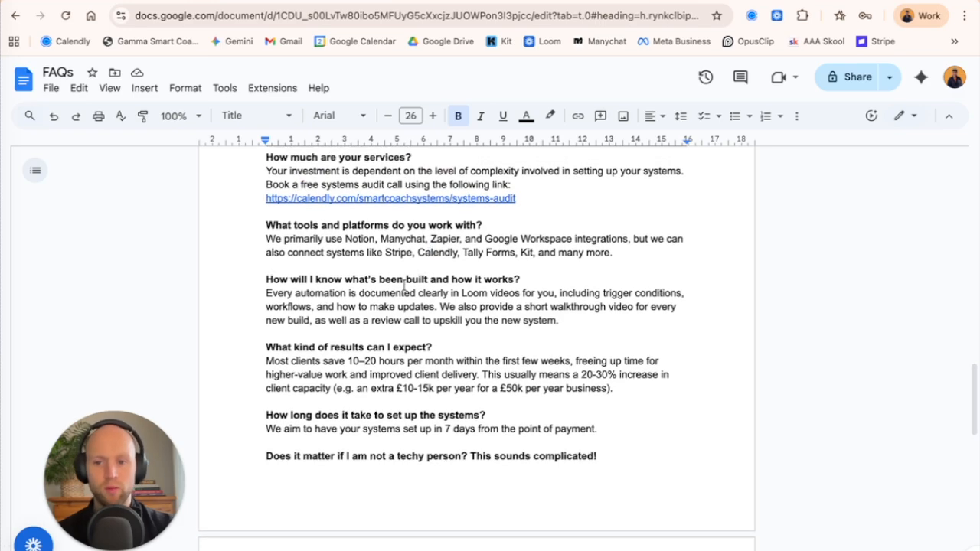
scroll(373, 216, "up", 20)
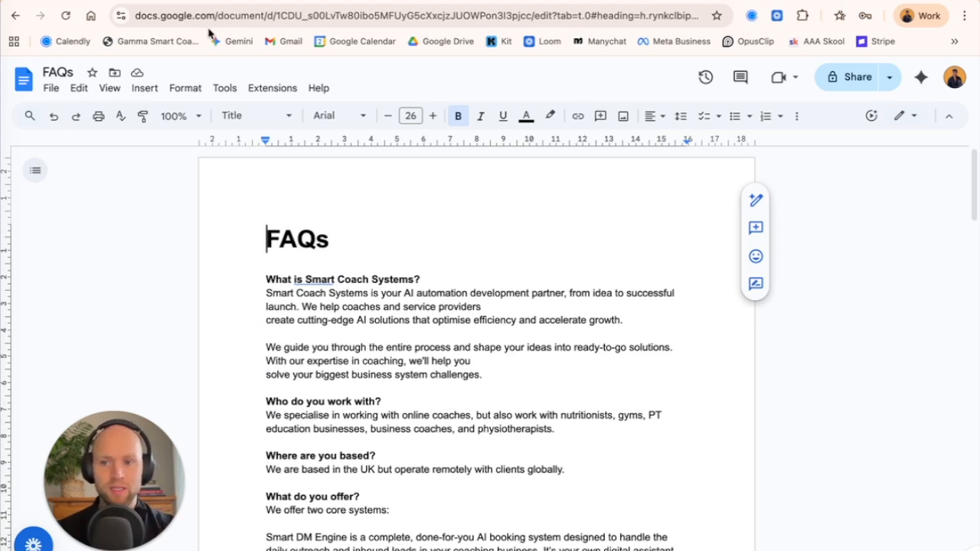
Switch back to Manychat, open the FAQs entry in the shared details, read through its text, and close it without changes.
left_click(174, 4)
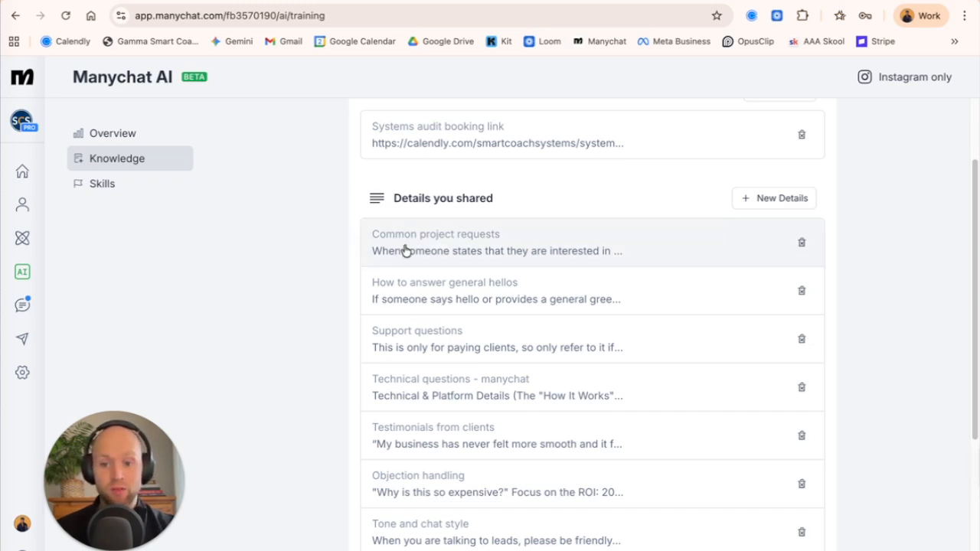
scroll(403, 250, "down", 3)
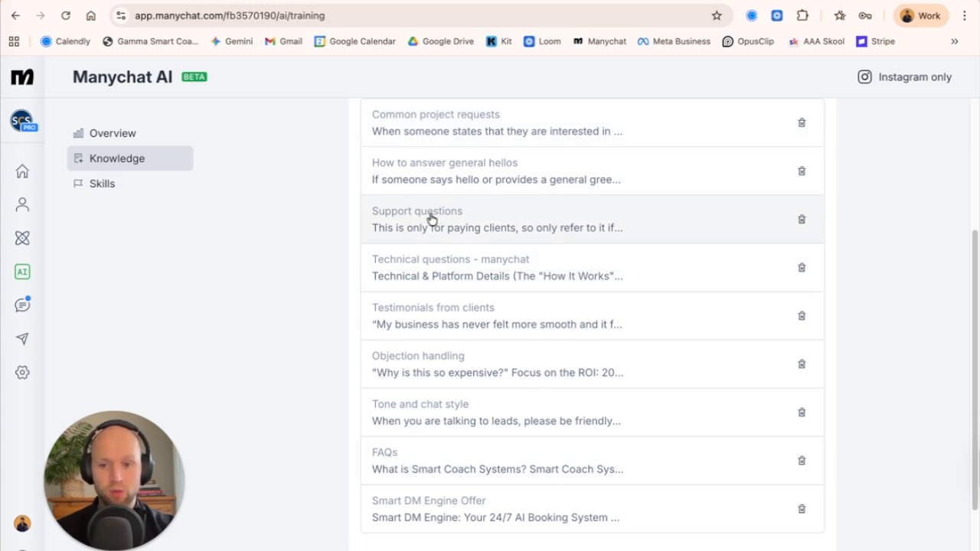
left_click(417, 462)
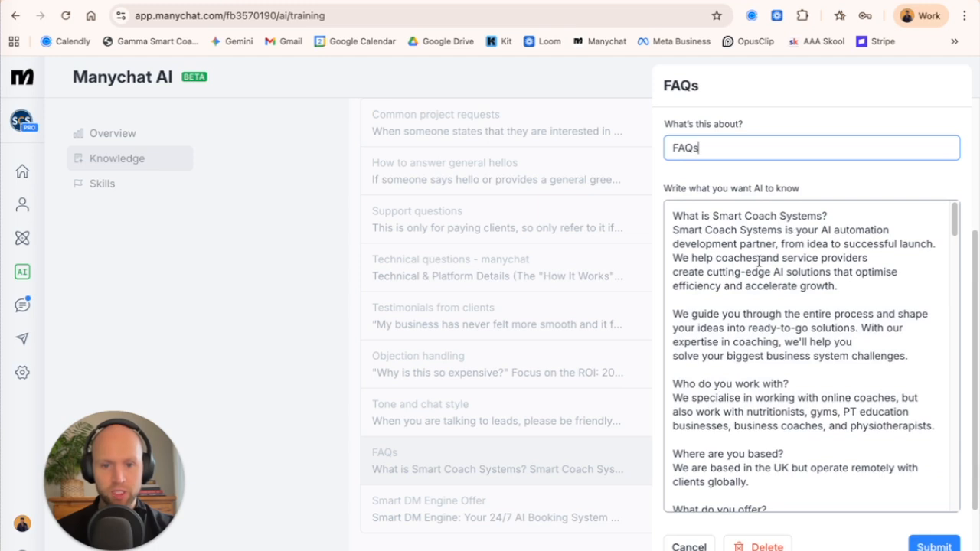
scroll(747, 291, "down", 3)
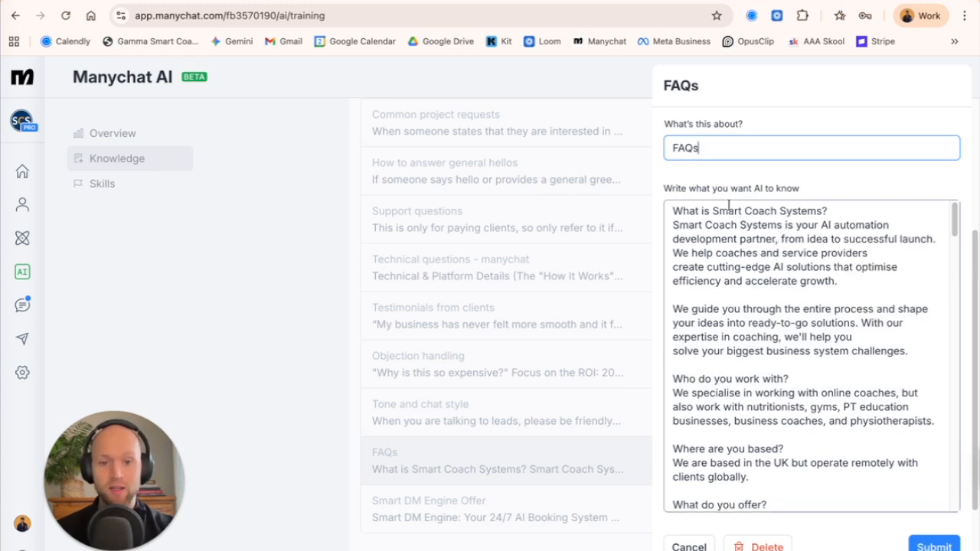
scroll(743, 303, "down", 1)
scroll(748, 282, "up", 3)
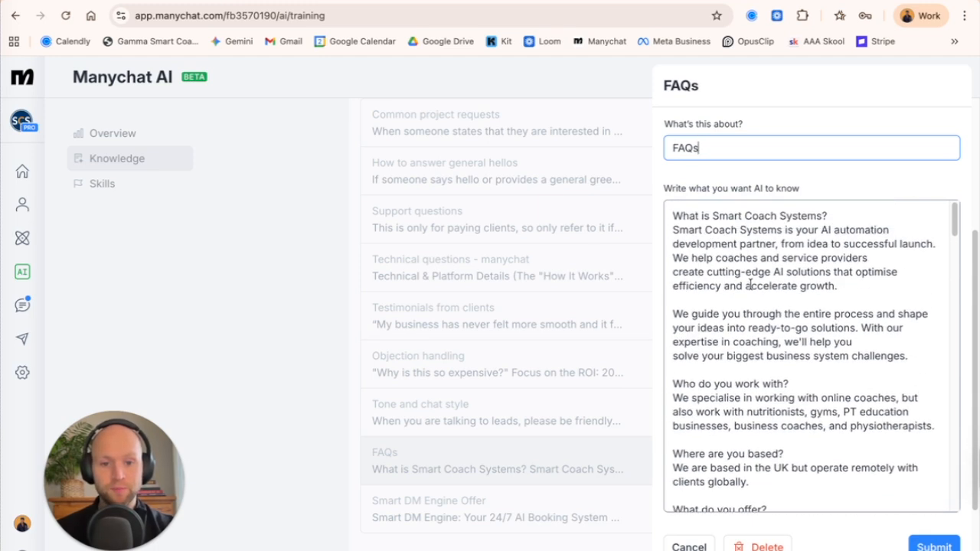
scroll(746, 256, "up", 1)
scroll(743, 262, "down", 2)
scroll(741, 265, "down", 5)
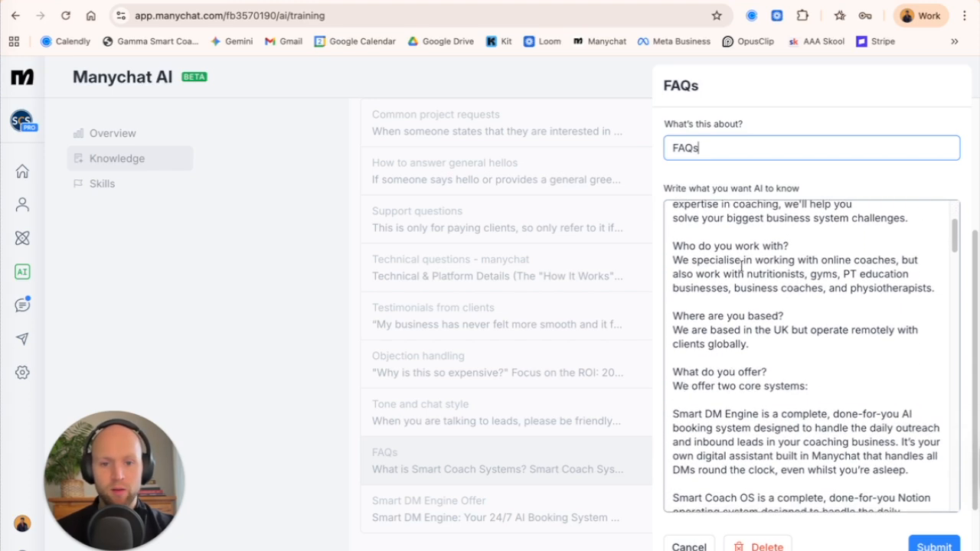
scroll(741, 264, "down", 7)
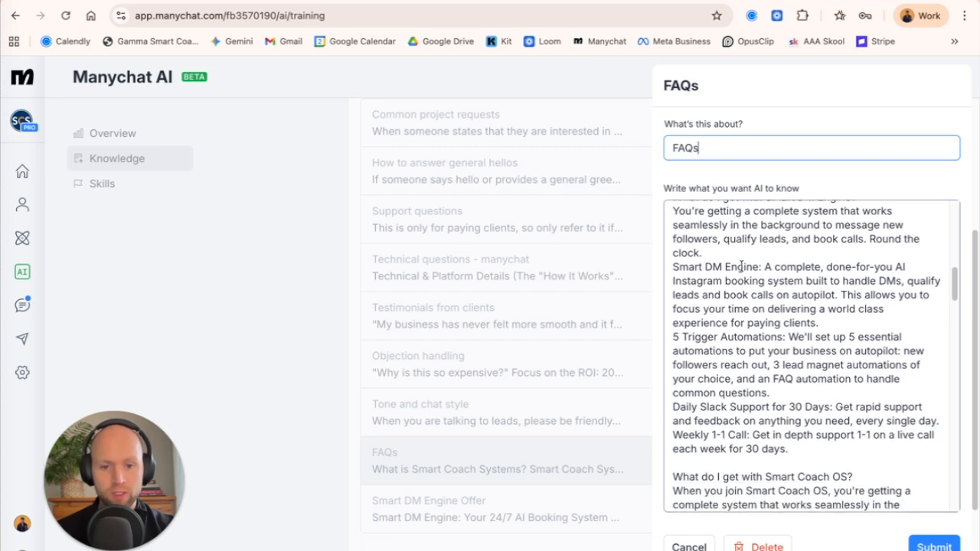
scroll(741, 265, "down", 12)
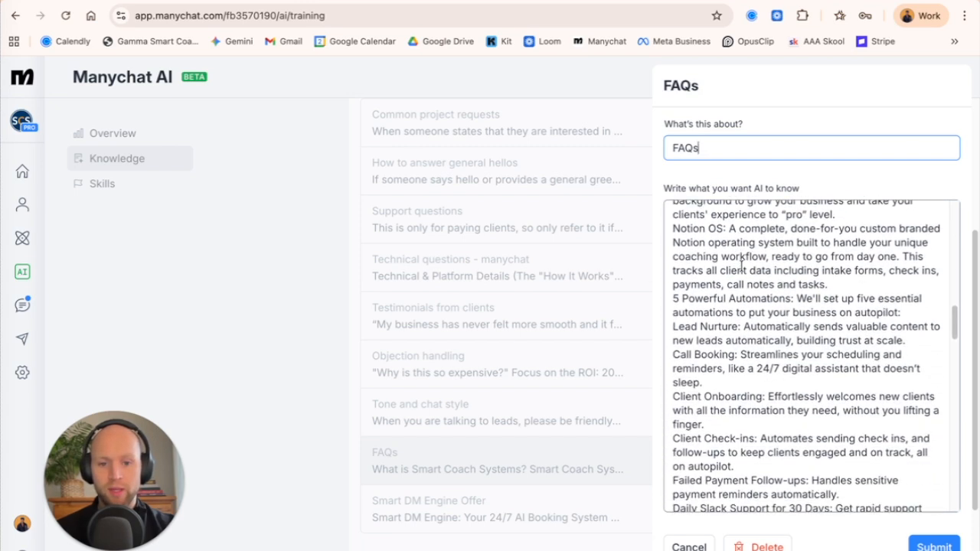
scroll(744, 321, "down", 1)
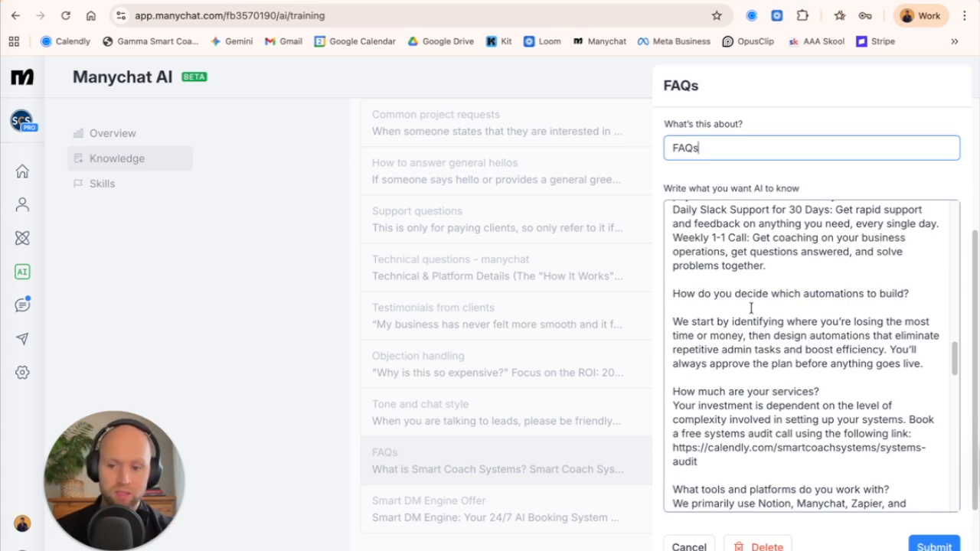
scroll(748, 306, "down", 2)
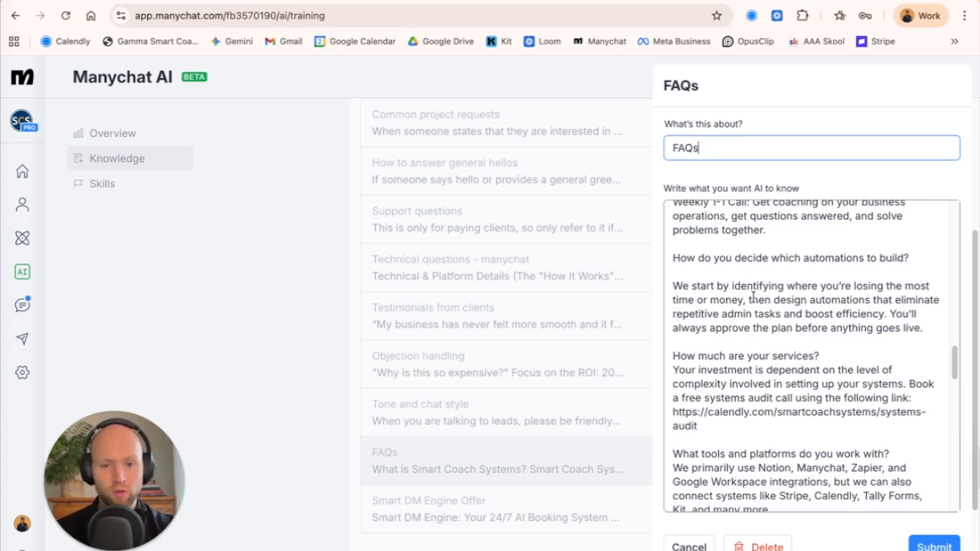
scroll(722, 307, "down", 1)
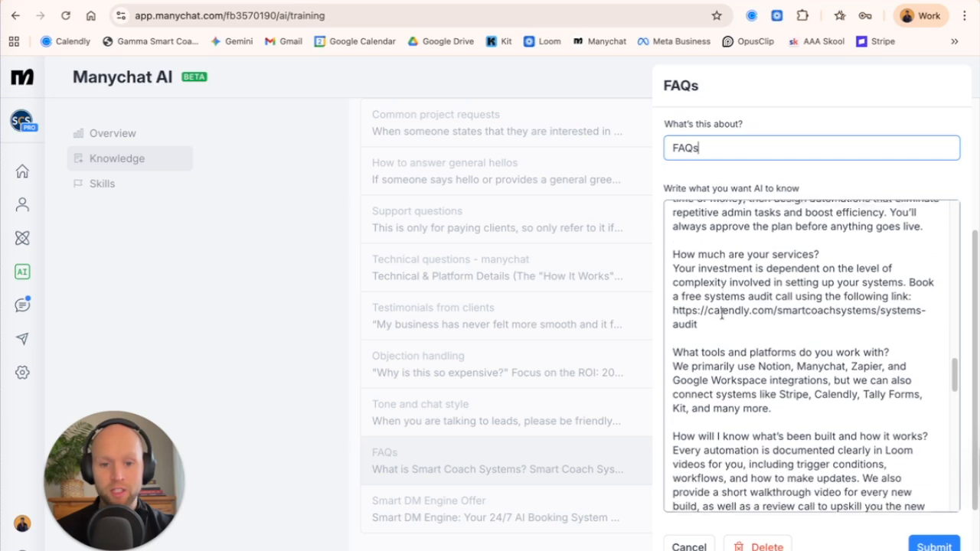
scroll(717, 345, "down", 3)
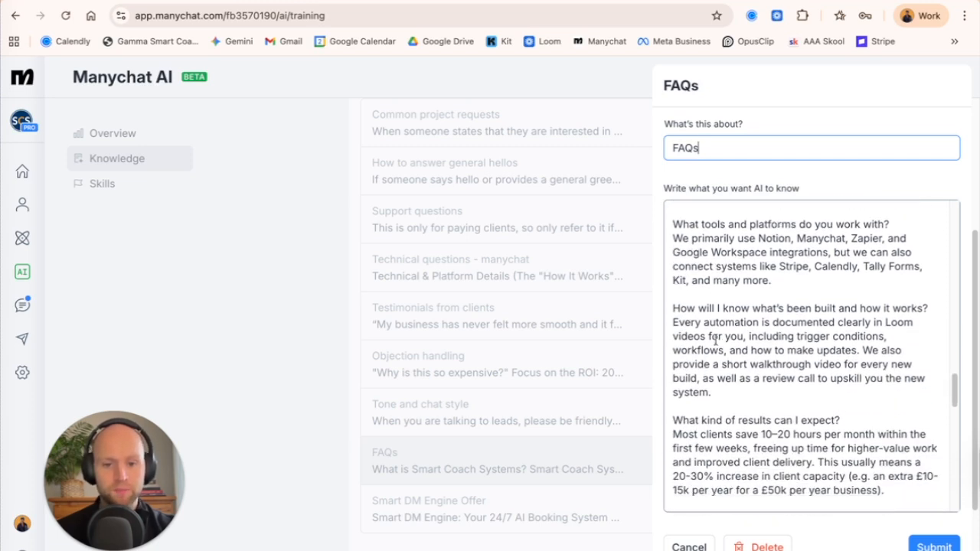
left_click(607, 289)
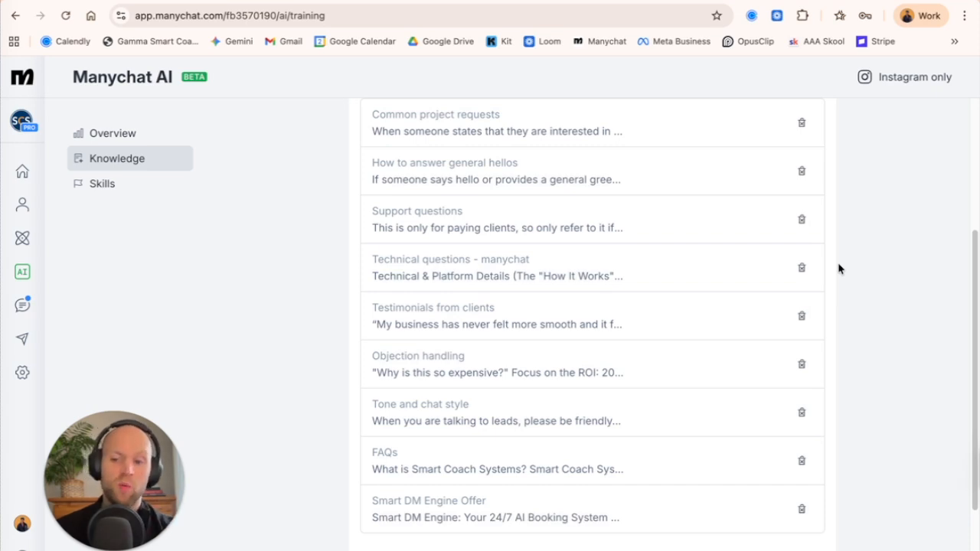
Look over the knowledge base's links and shared details, and inspect the "How to answer general hellos" entry without changing it.
scroll(735, 293, "up", 3)
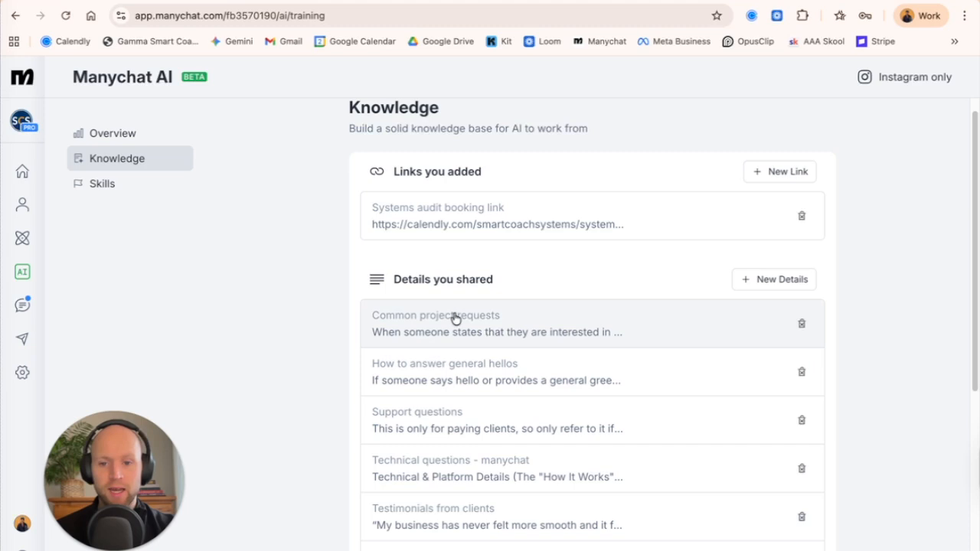
scroll(453, 317, "down", 1)
scroll(372, 306, "down", 1)
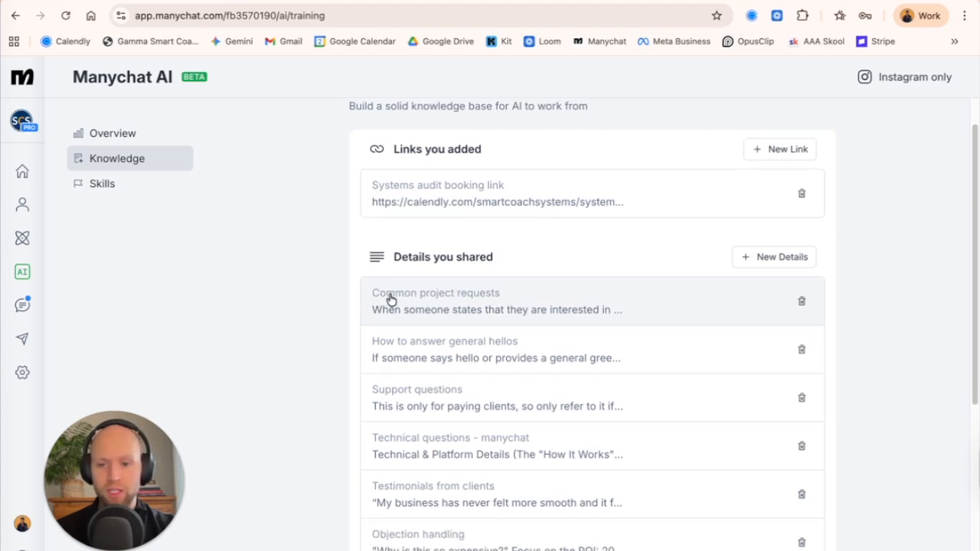
scroll(459, 306, "down", 3)
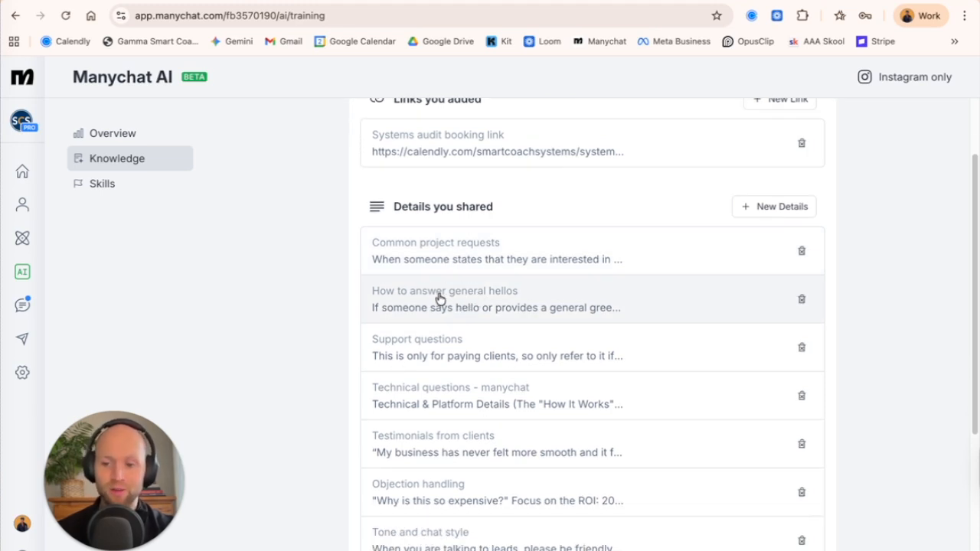
left_click(468, 301)
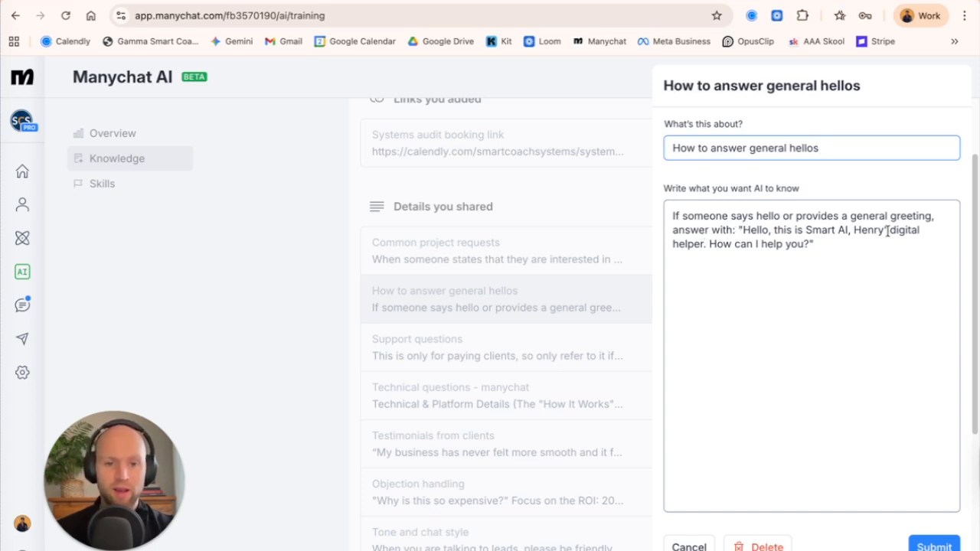
left_click(643, 216)
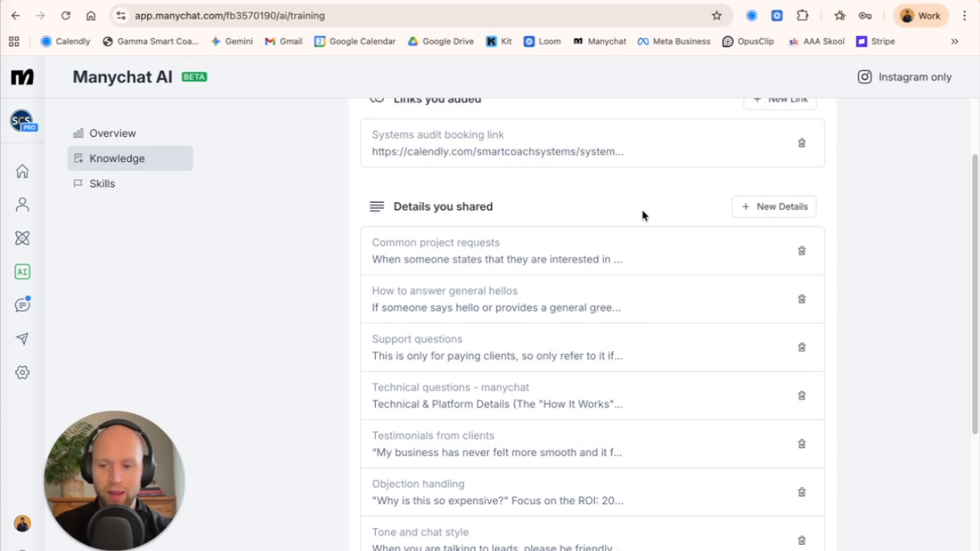
Inspect the "Objection handling" and "Tone and chat style" entries in the shared details, closing each without changes.
scroll(587, 225, "down", 2)
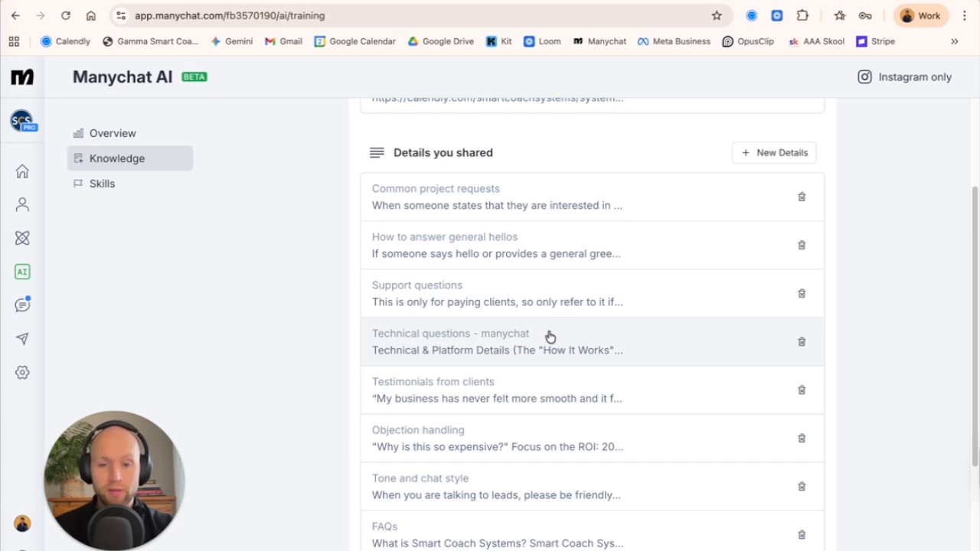
scroll(548, 335, "down", 1)
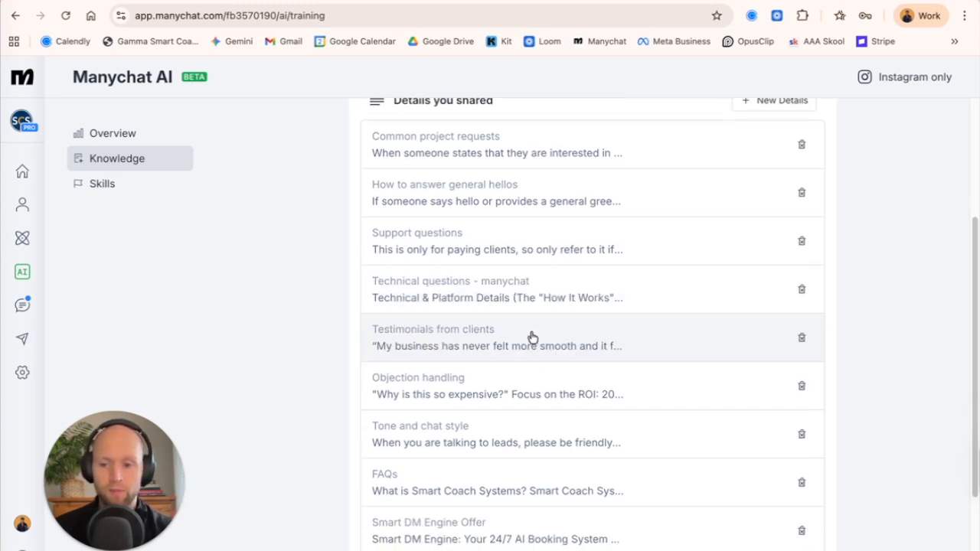
scroll(518, 328, "down", 1)
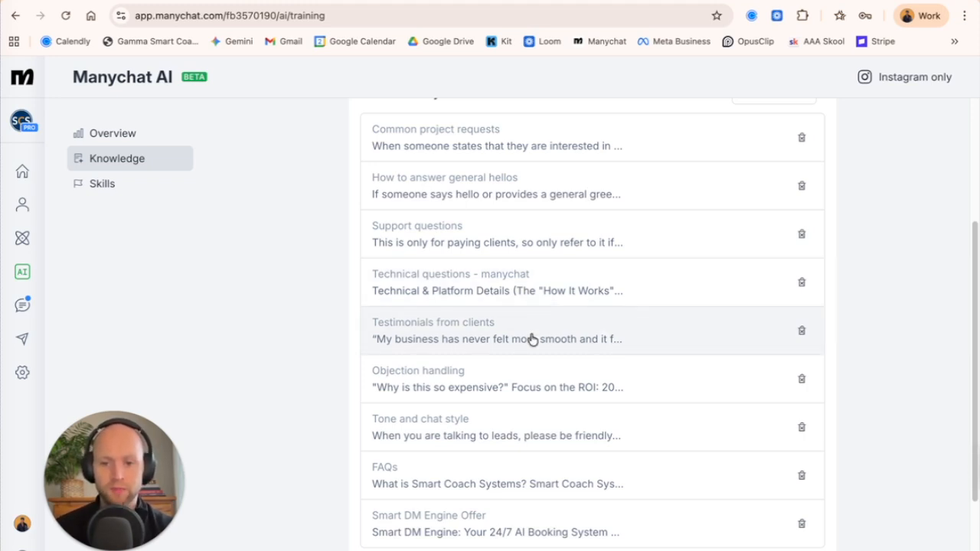
scroll(532, 340, "down", 2)
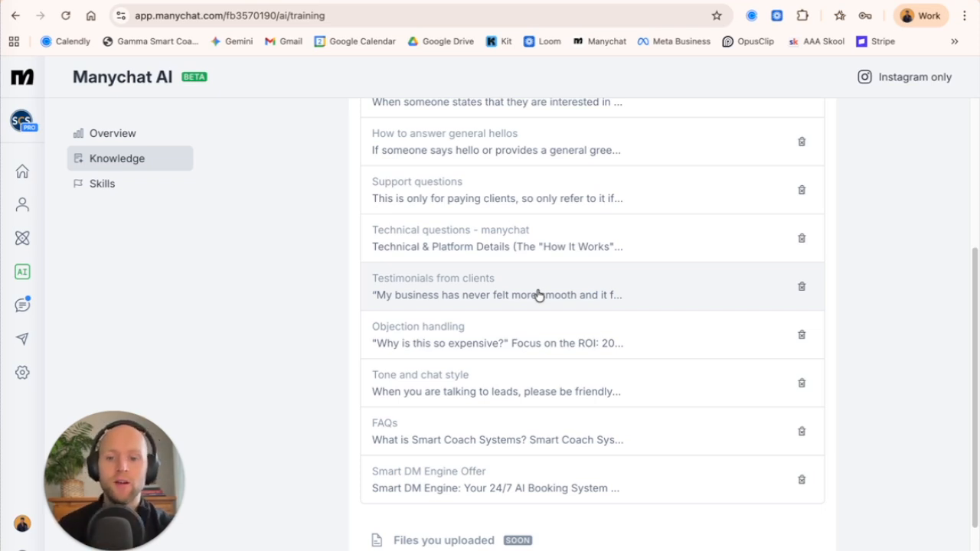
scroll(526, 284, "down", 1)
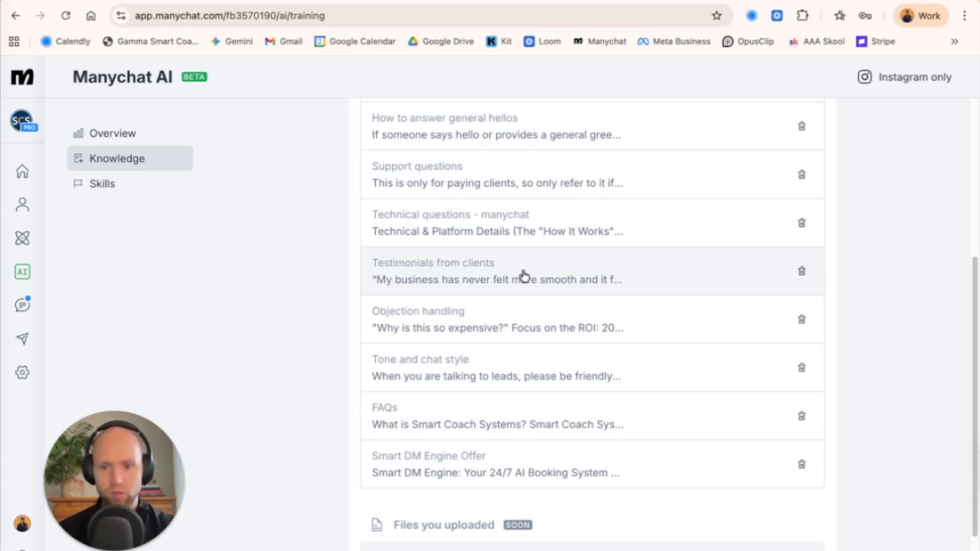
scroll(521, 287, "down", 1)
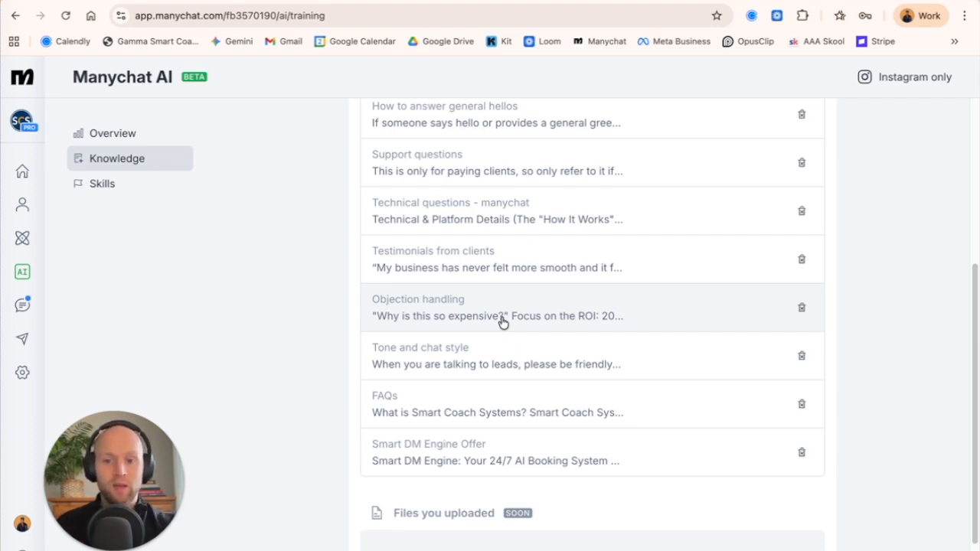
left_click(490, 309)
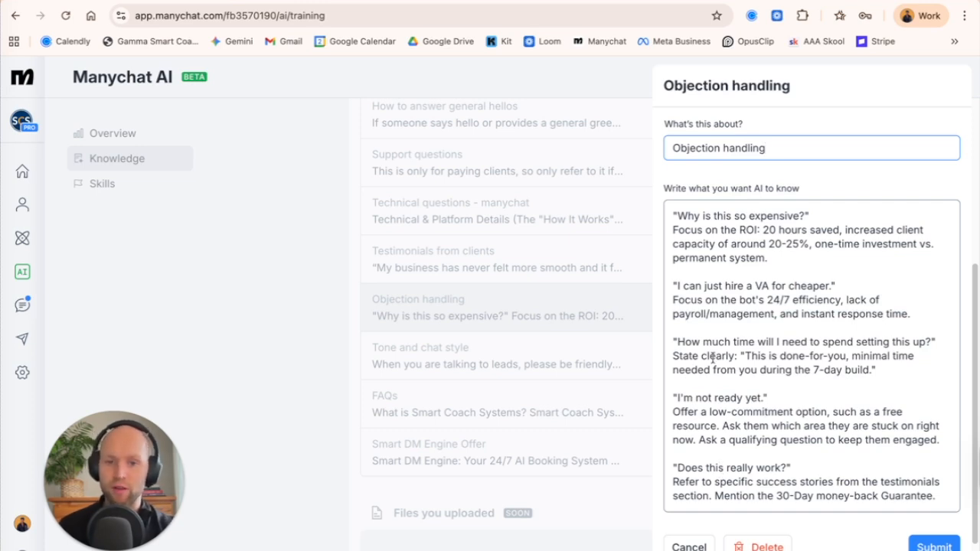
left_click(604, 234)
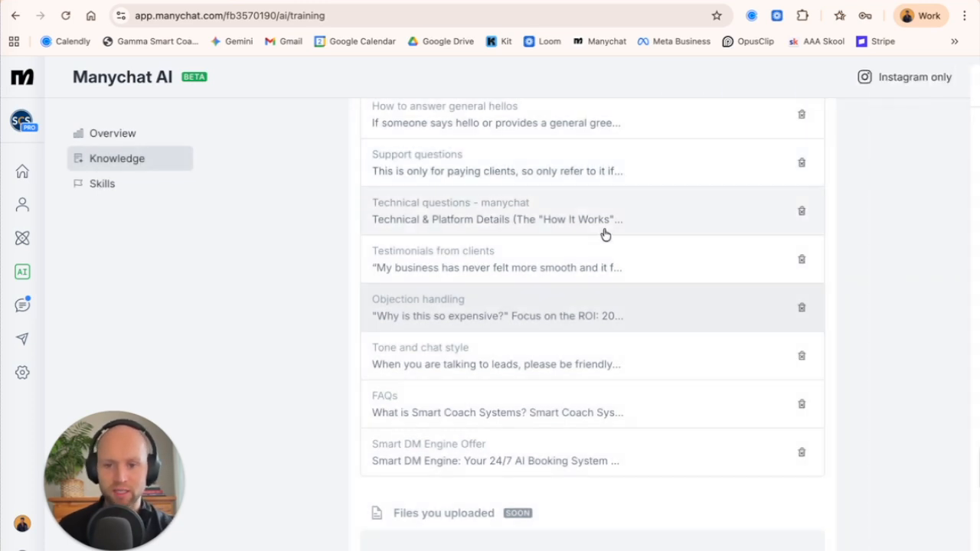
left_click(490, 360)
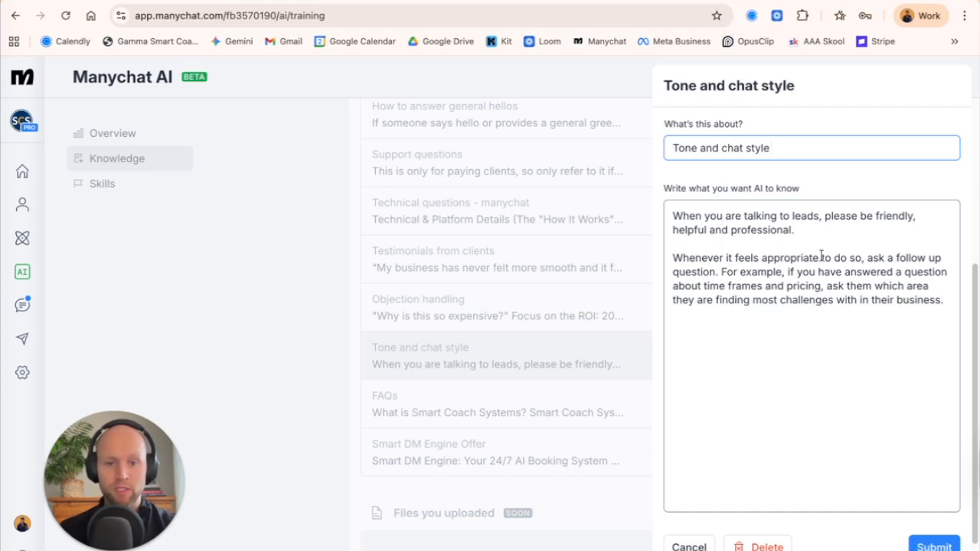
left_click(627, 277)
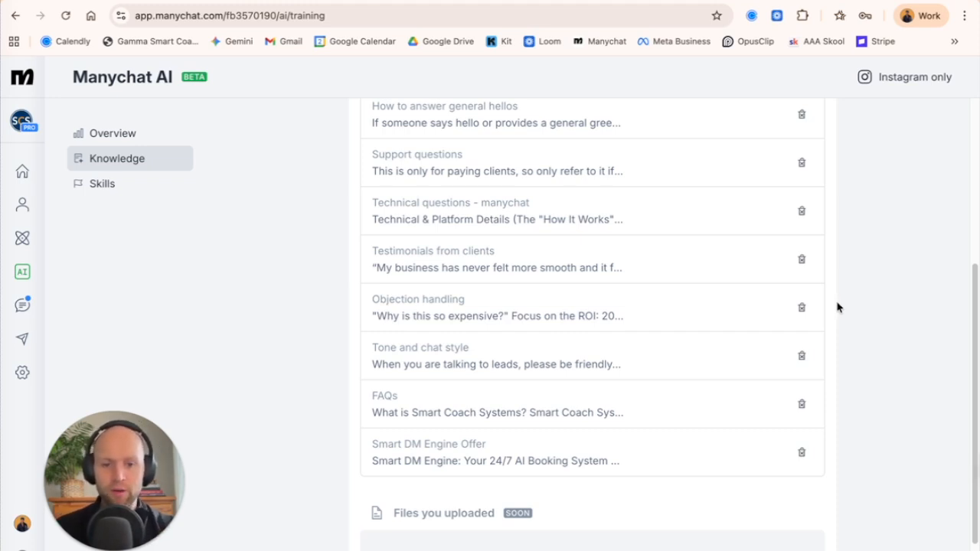
Open the "Smart DM Engine Offer" entry, read through its offer description, and cancel out of it without changes.
scroll(838, 308, "up", 1)
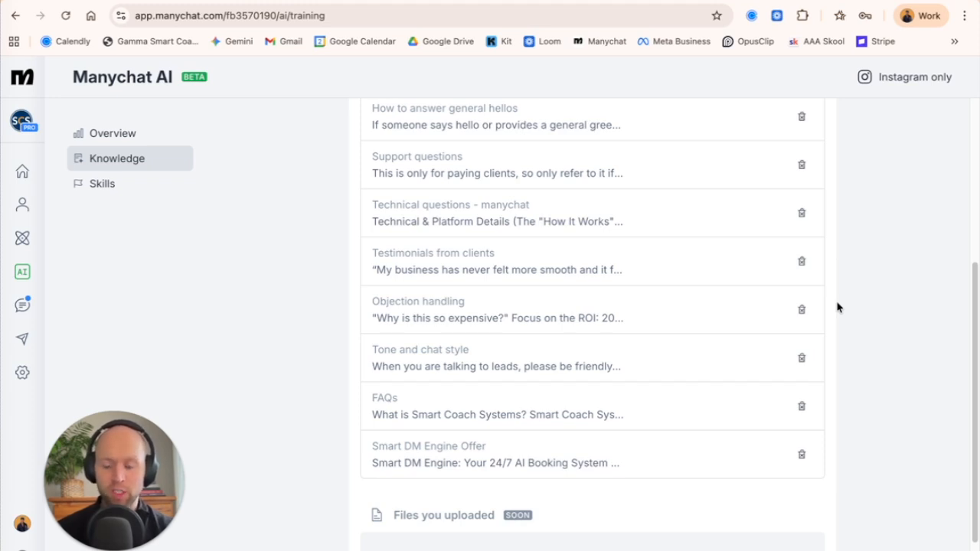
scroll(837, 307, "down", 1)
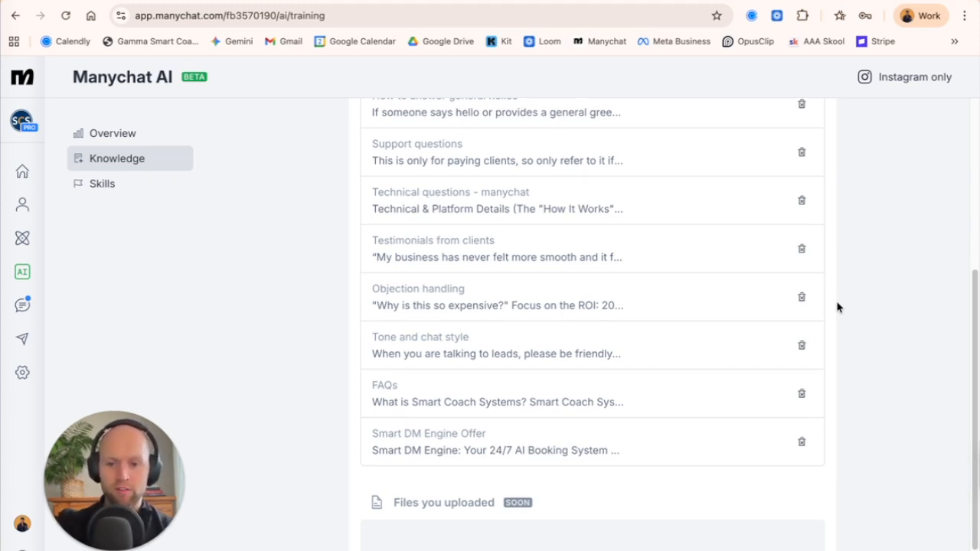
left_click(544, 440)
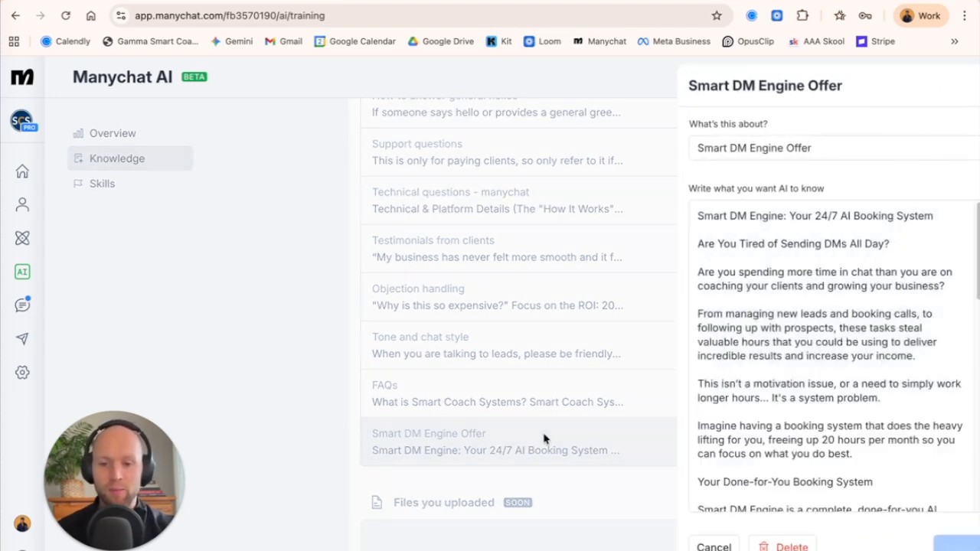
scroll(761, 249, "down", 5)
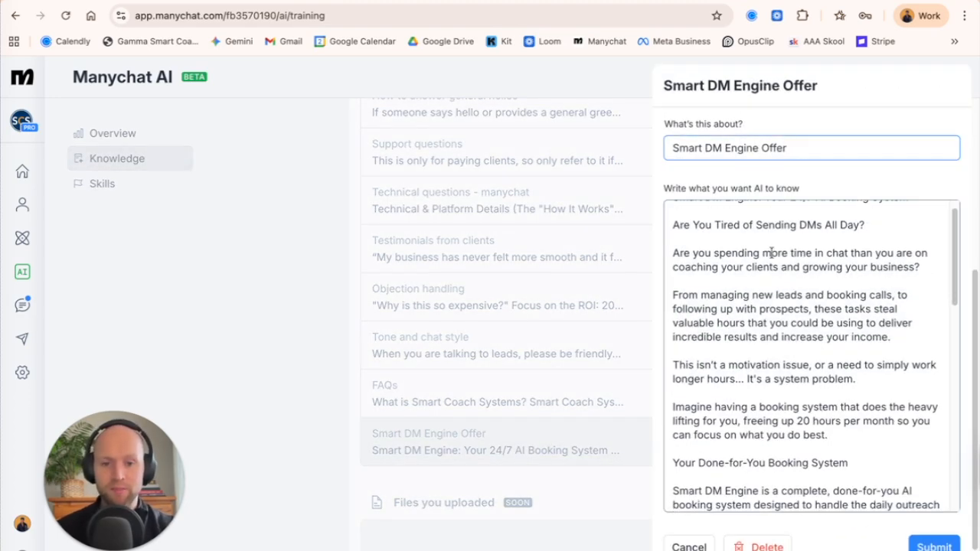
scroll(775, 253, "down", 1)
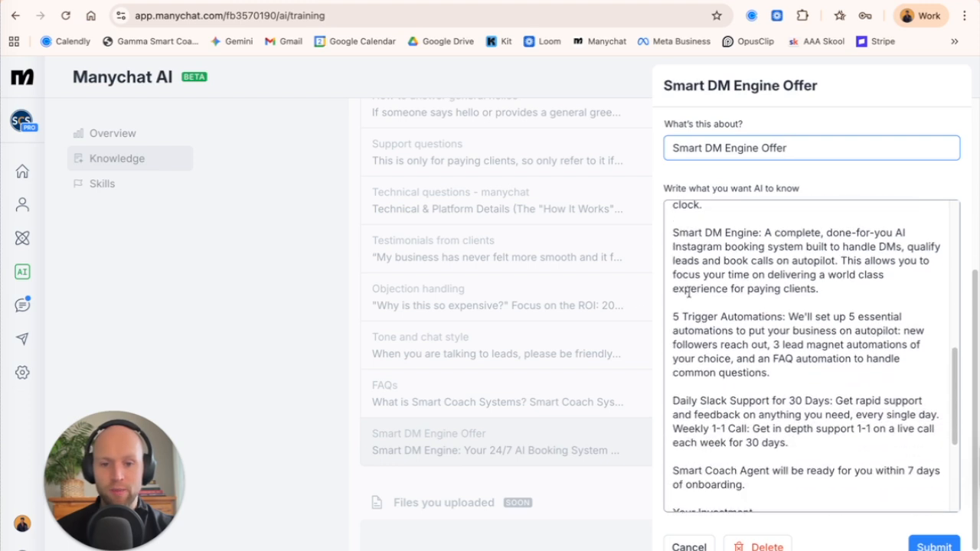
left_click(657, 302)
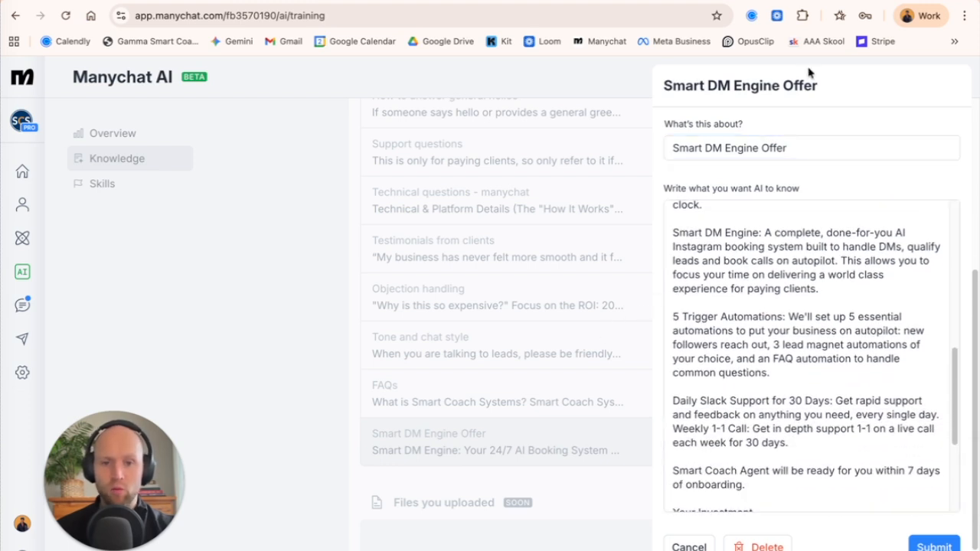
left_click(689, 546)
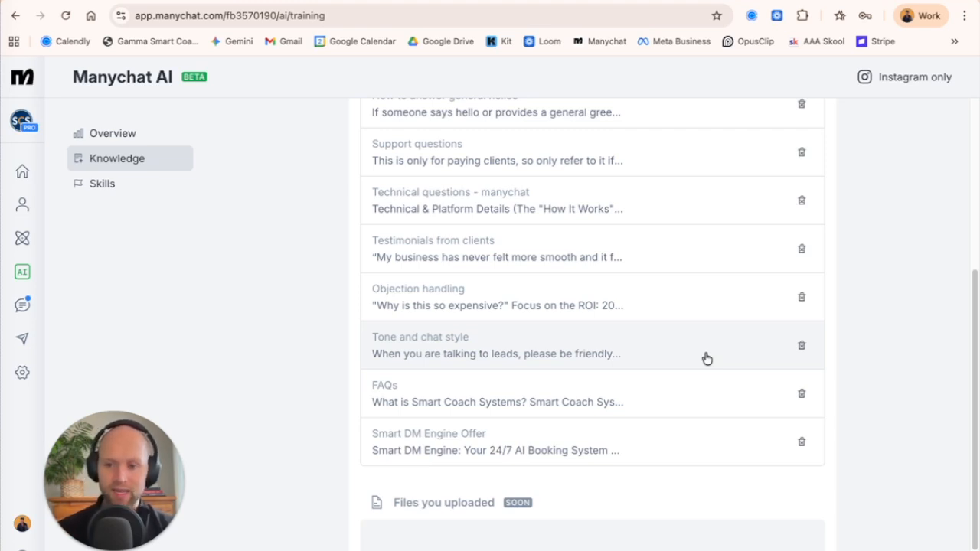
Look over the full knowledge page, from the added links through the shared details to the uploaded files section.
scroll(689, 306, "down", 1)
scroll(682, 276, "up", 5)
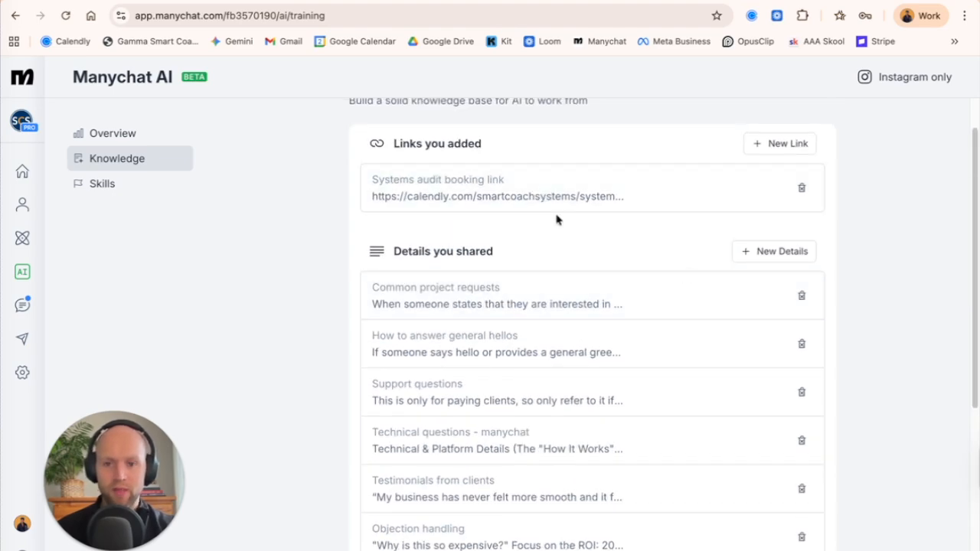
scroll(556, 218, "down", 4)
scroll(569, 366, "up", 1)
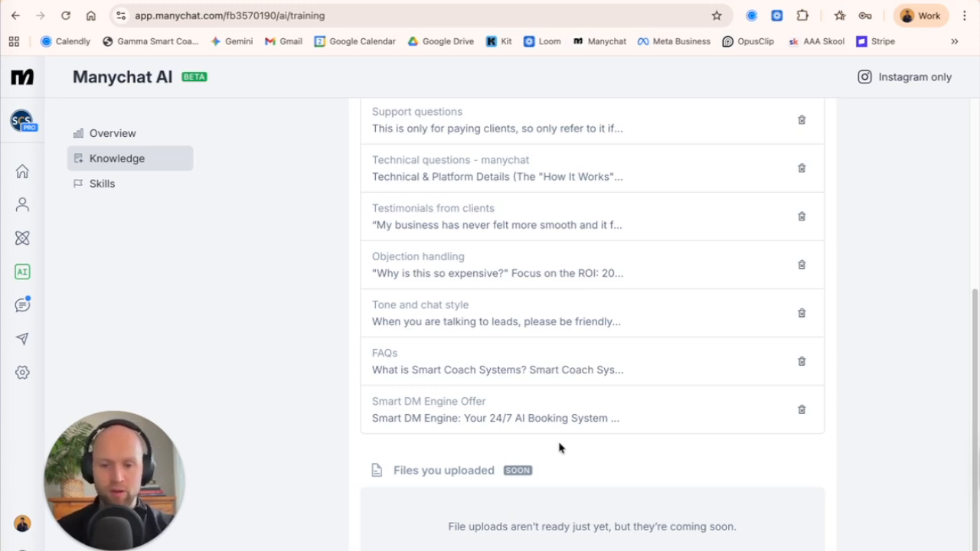
scroll(559, 447, "up", 1)
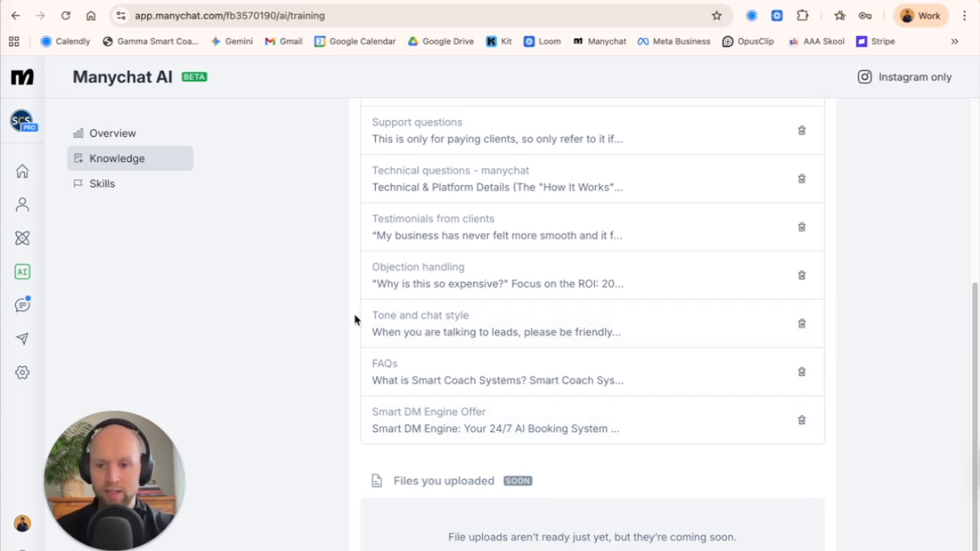
scroll(354, 319, "up", 5)
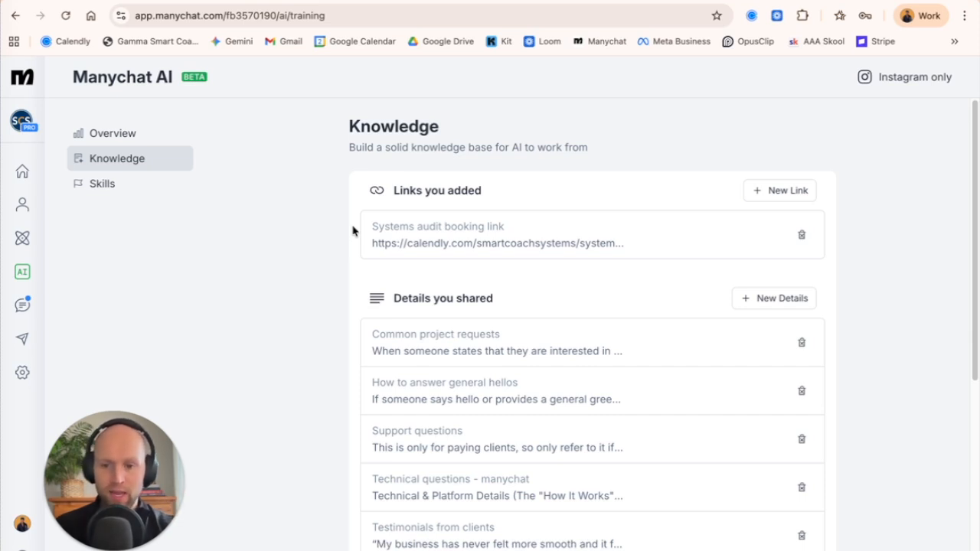
scroll(351, 291, "down", 2)
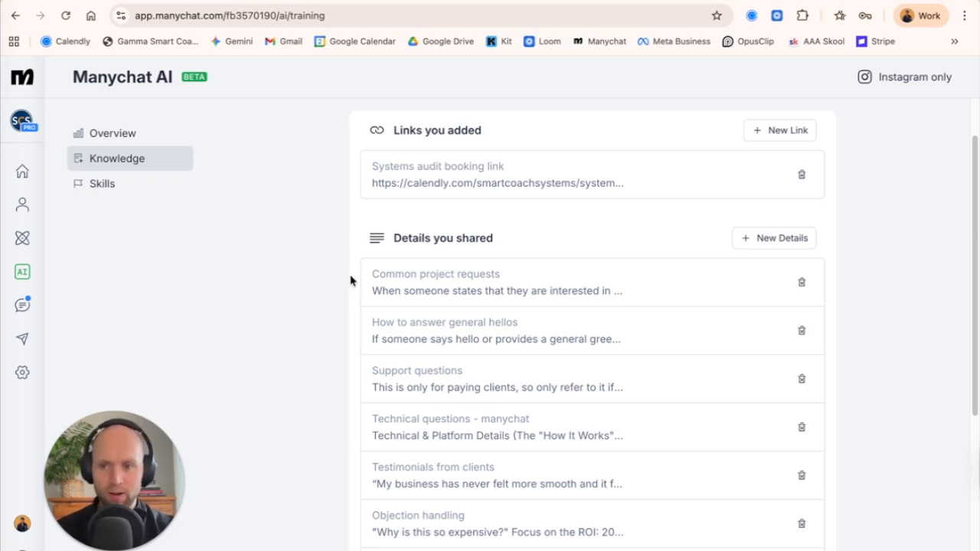
Open the AI Replies skill and send "Hello" in its preview chat to test the response.
left_click(129, 185)
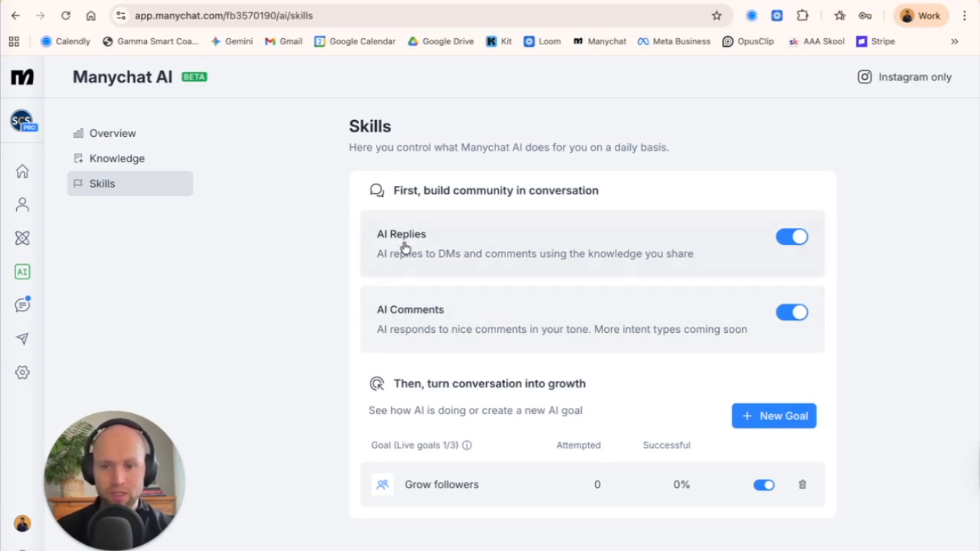
left_click(492, 243)
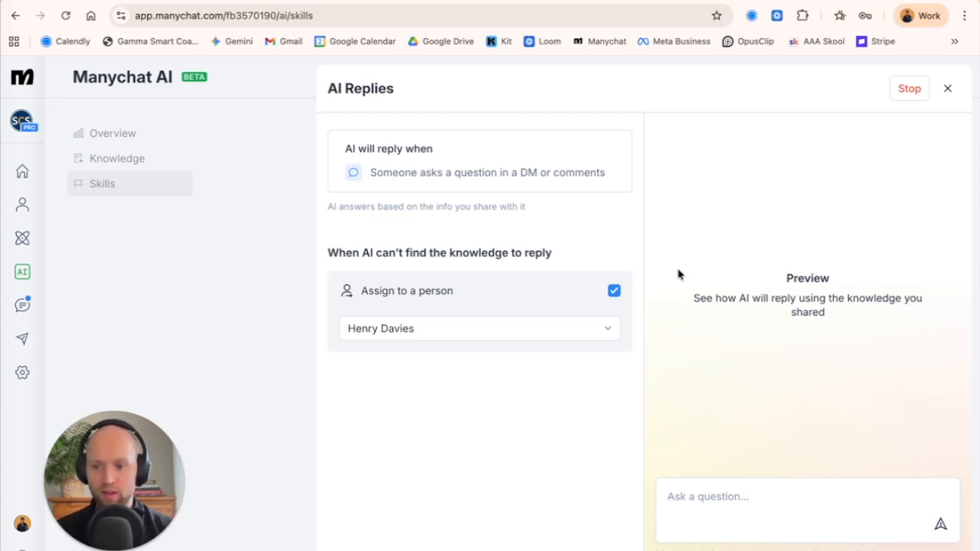
left_click(696, 508)
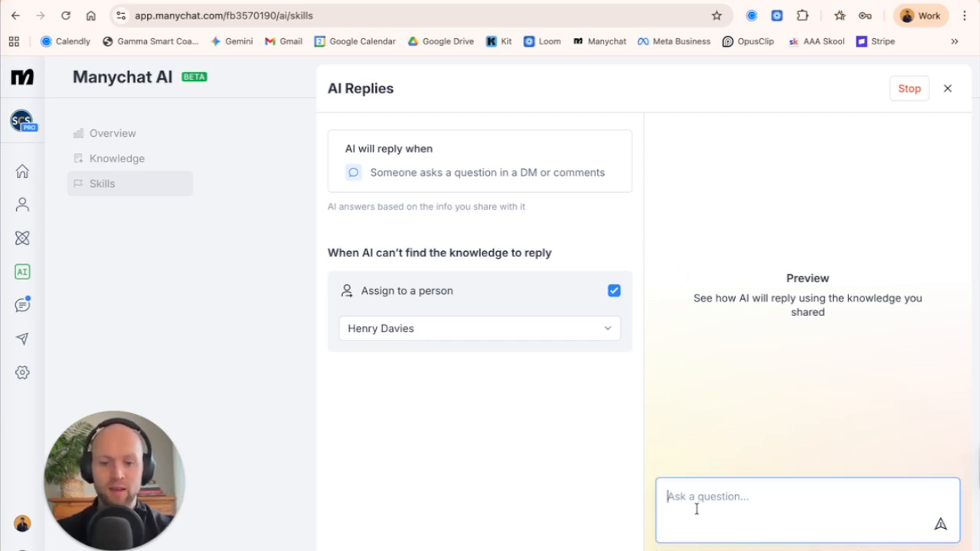
type("Hello")
key("Return")
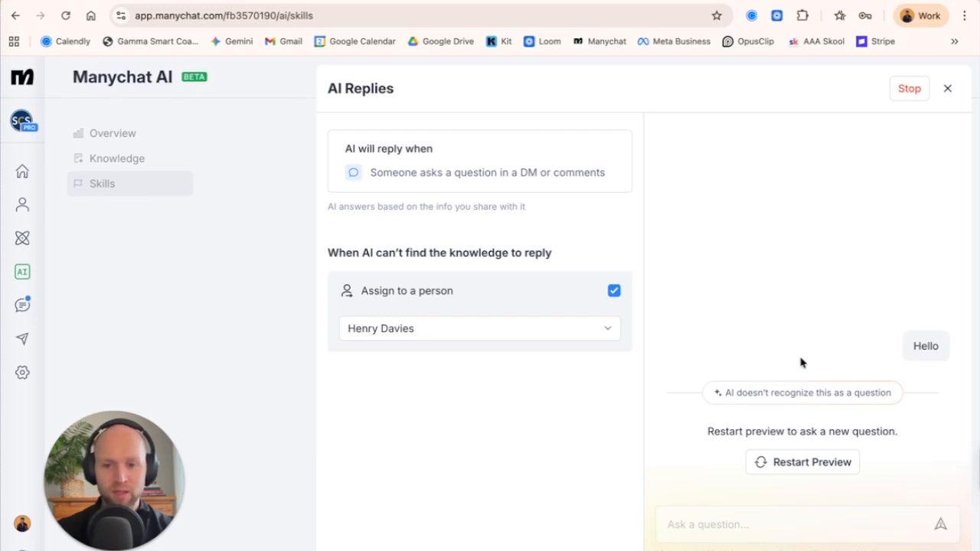
Restart the AI Replies preview and ask "What is the process for working with you?".
left_click(802, 463)
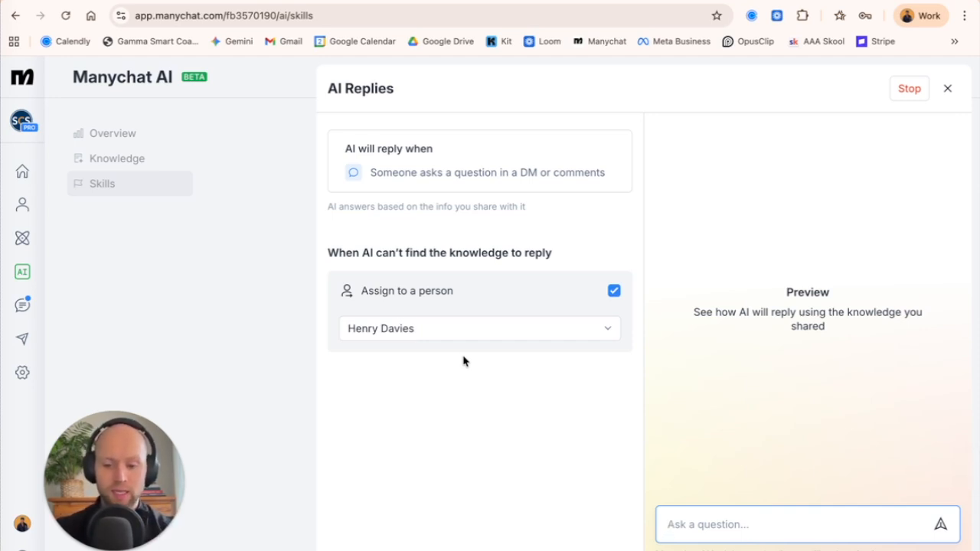
type("Wha")
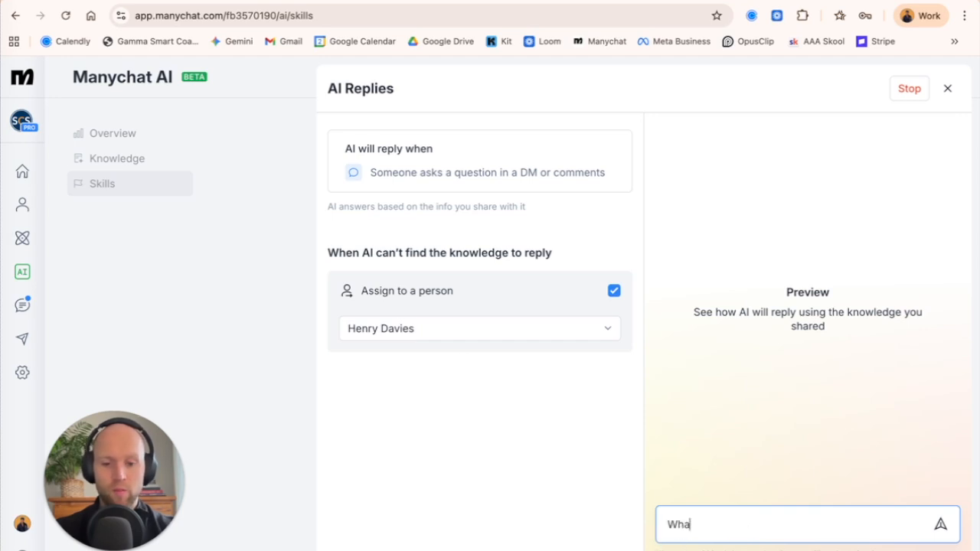
type("t is the proces")
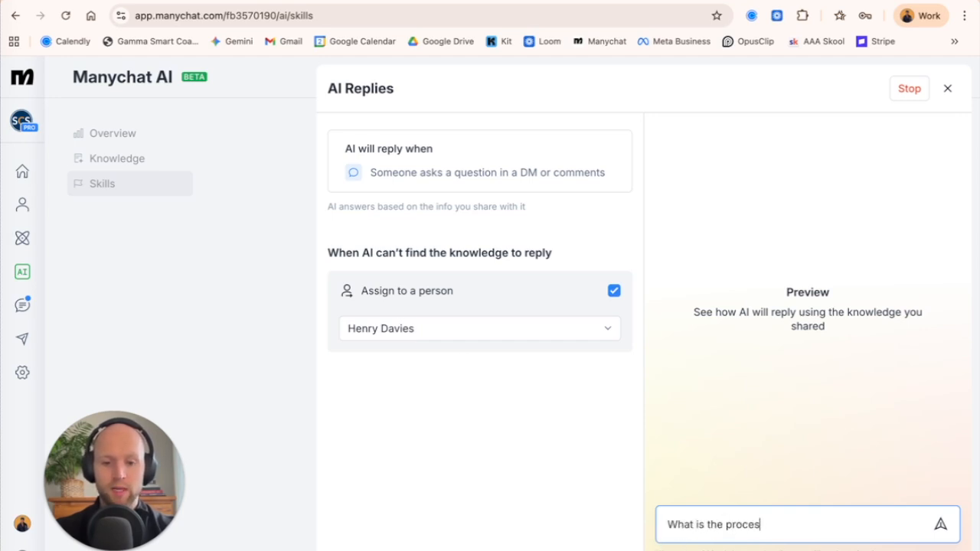
type("s for working with you?")
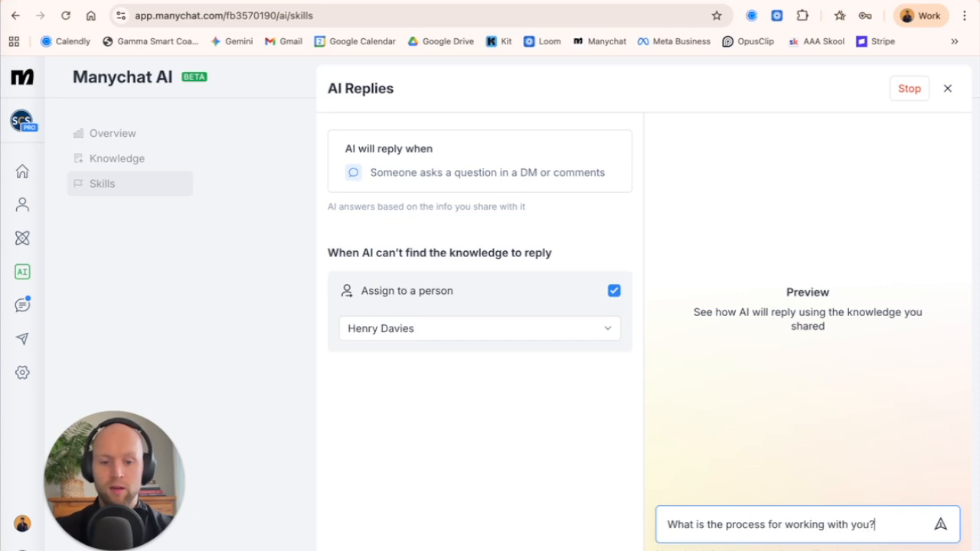
key("Return")
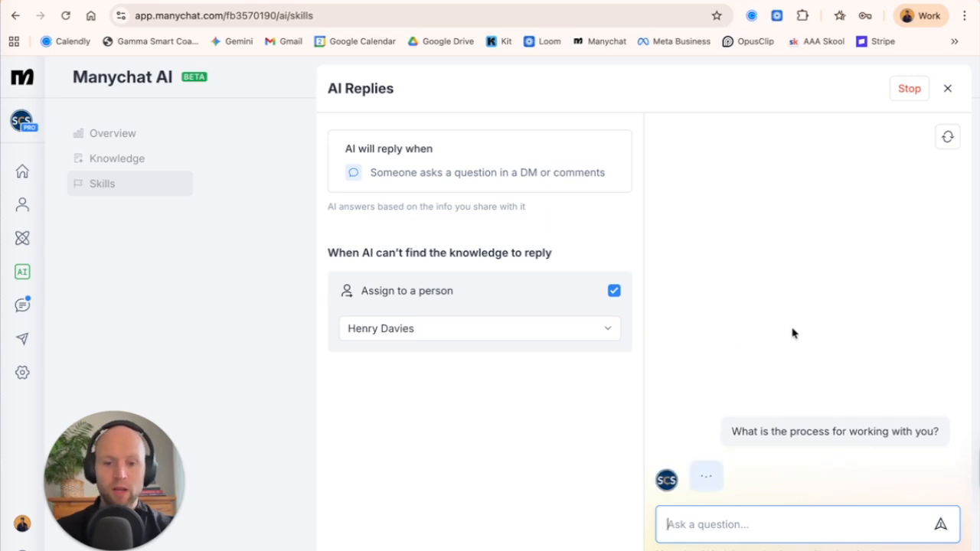
Read through the AI's full preview reply about the process for working together.
scroll(788, 295, "up", 1)
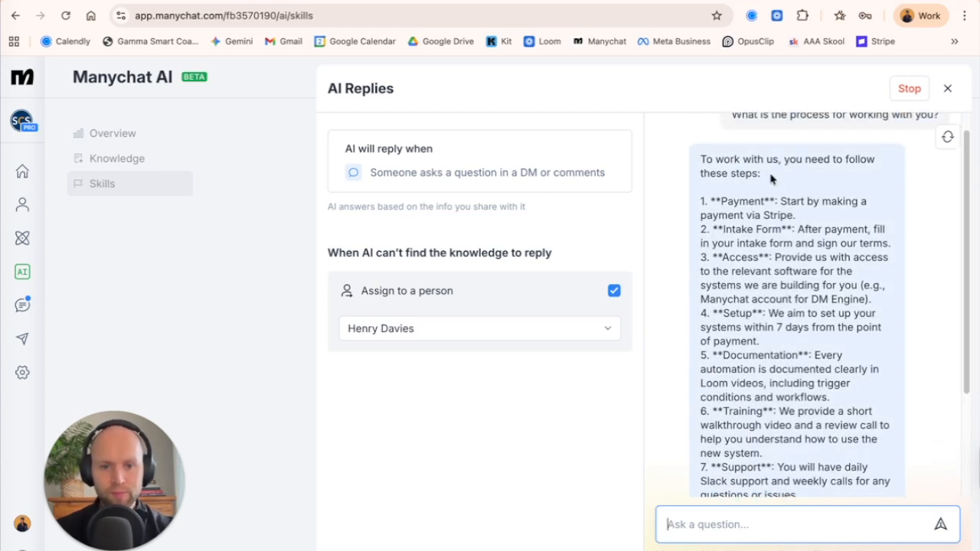
scroll(760, 368, "up", 2)
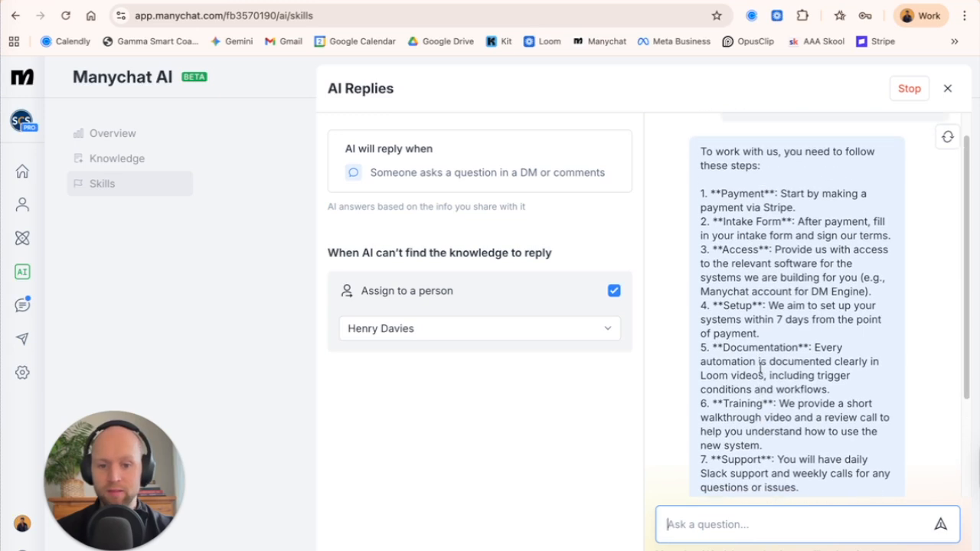
scroll(758, 199, "down", 1)
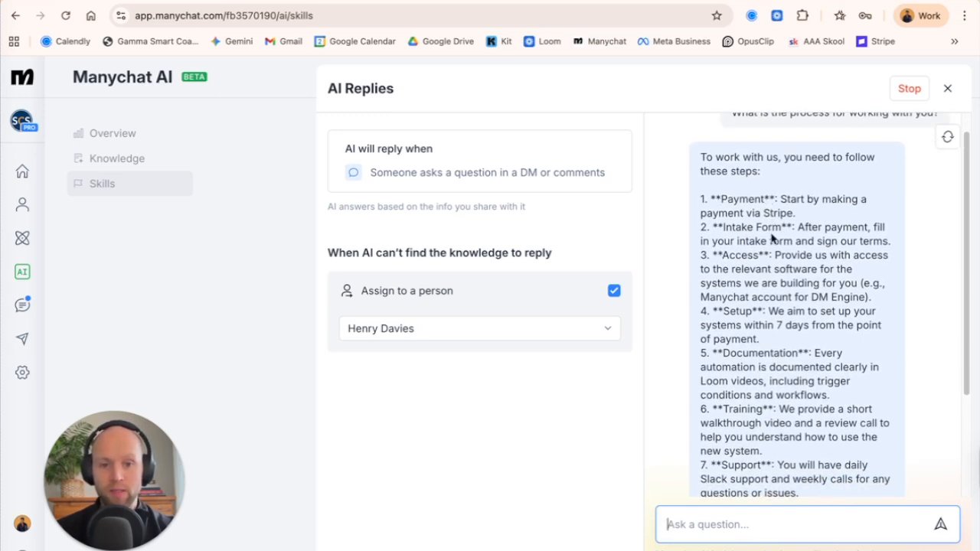
scroll(758, 264, "down", 1)
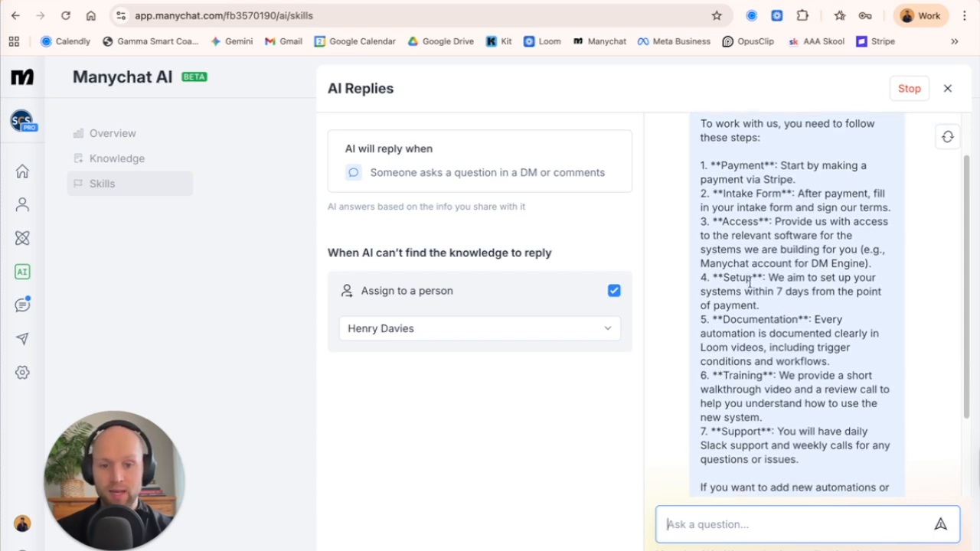
scroll(758, 284, "down", 1)
scroll(749, 298, "down", 1)
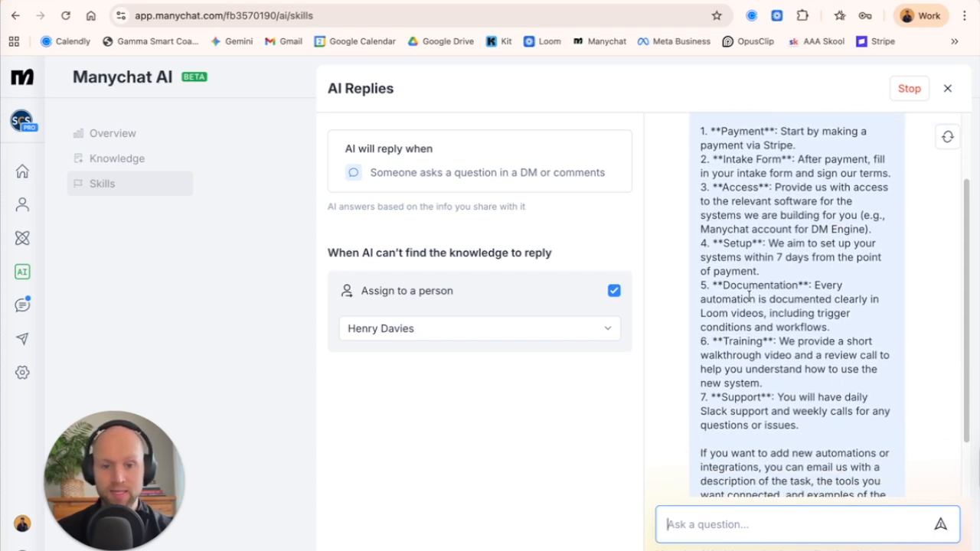
scroll(744, 331, "down", 3)
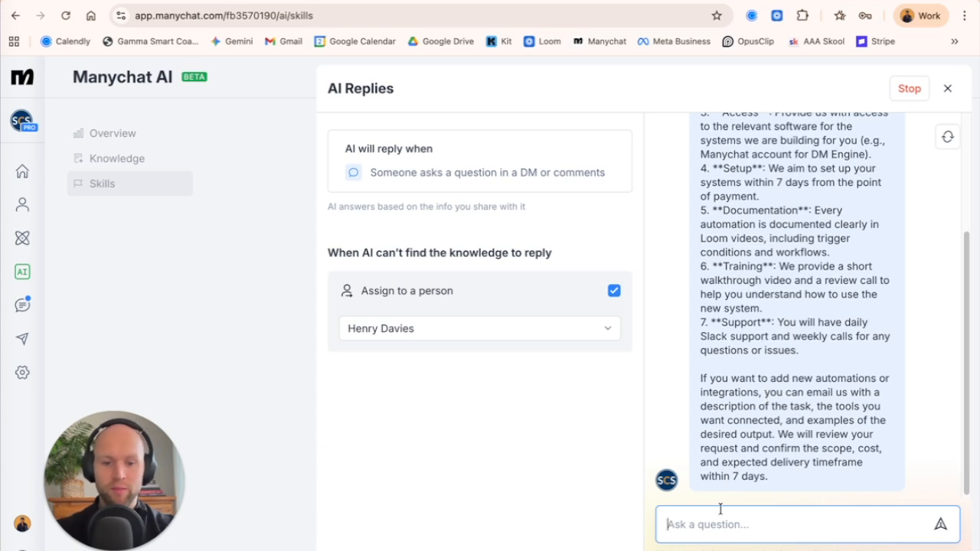
Ask the preview "How do I book a call?", check the Calendly link in its reply, and return to Manychat.
type("How")
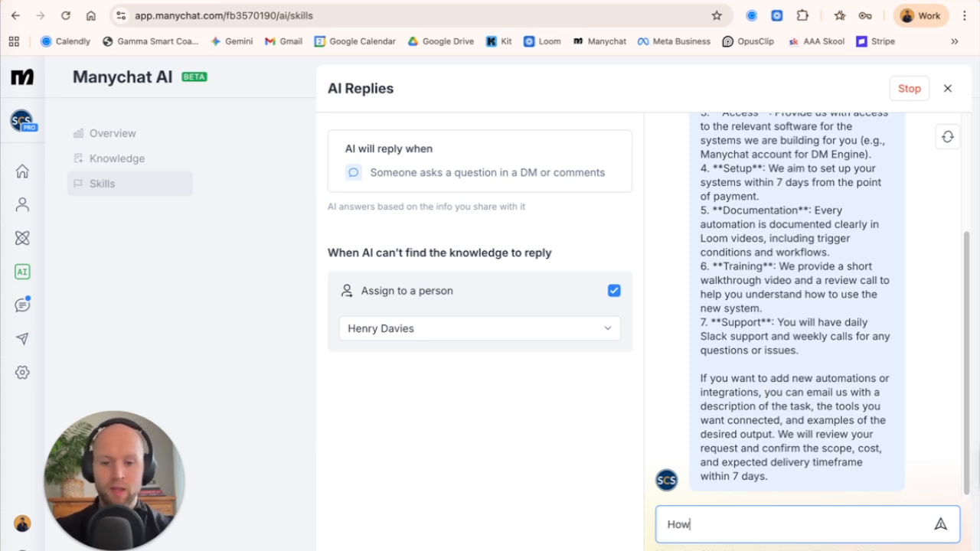
type(" do I book ")
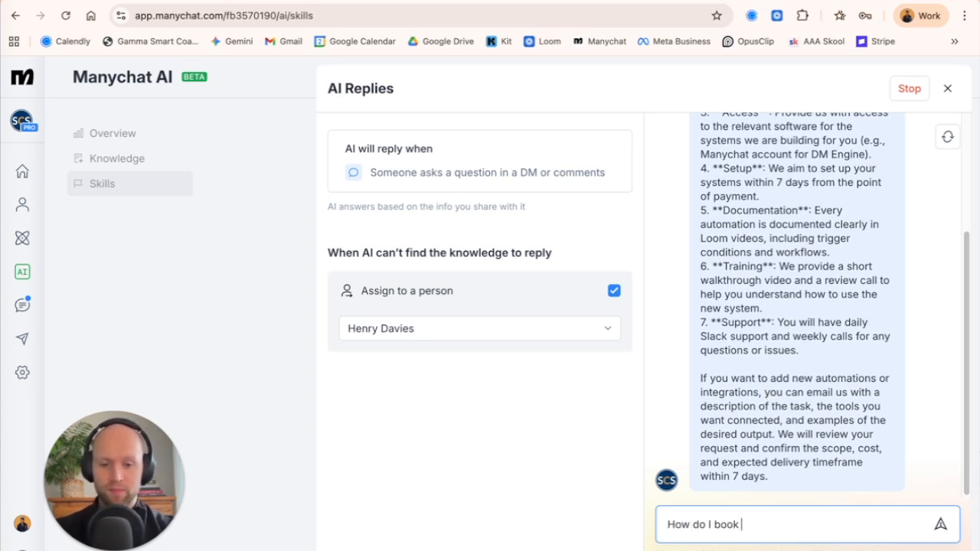
type("a call?")
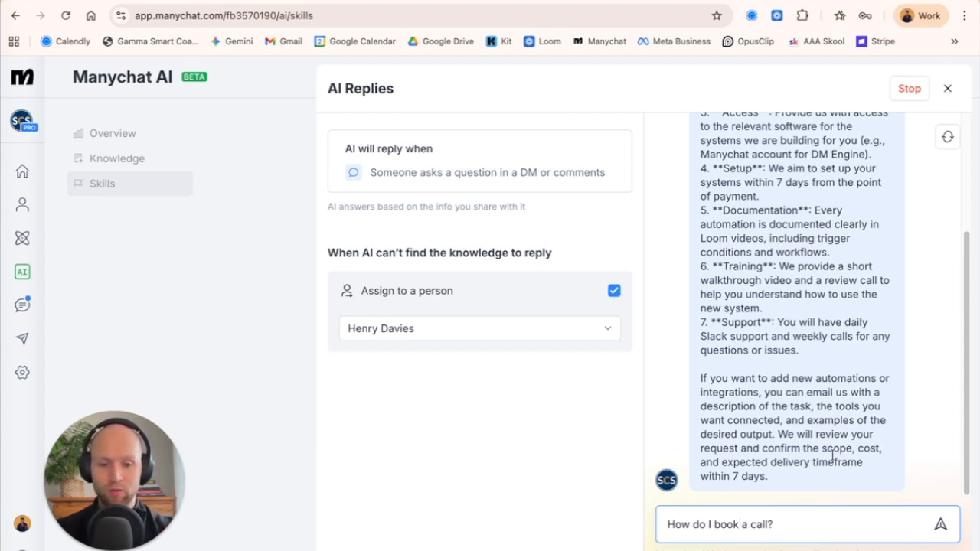
key("Return")
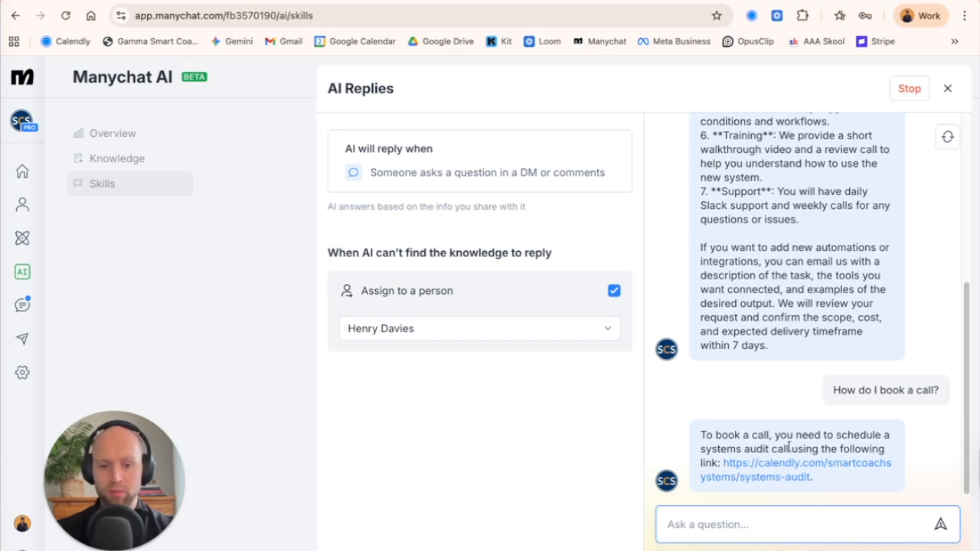
left_click(783, 472)
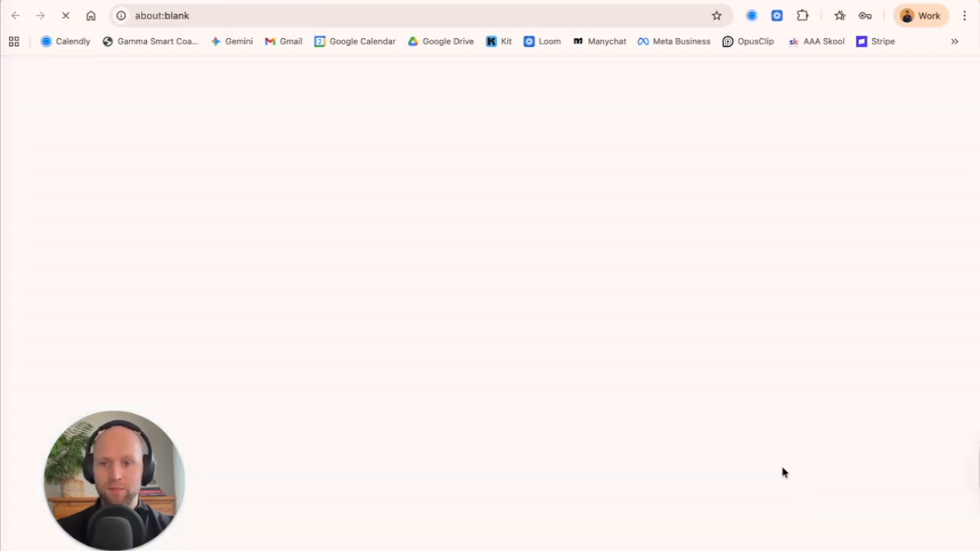
left_click(384, 0)
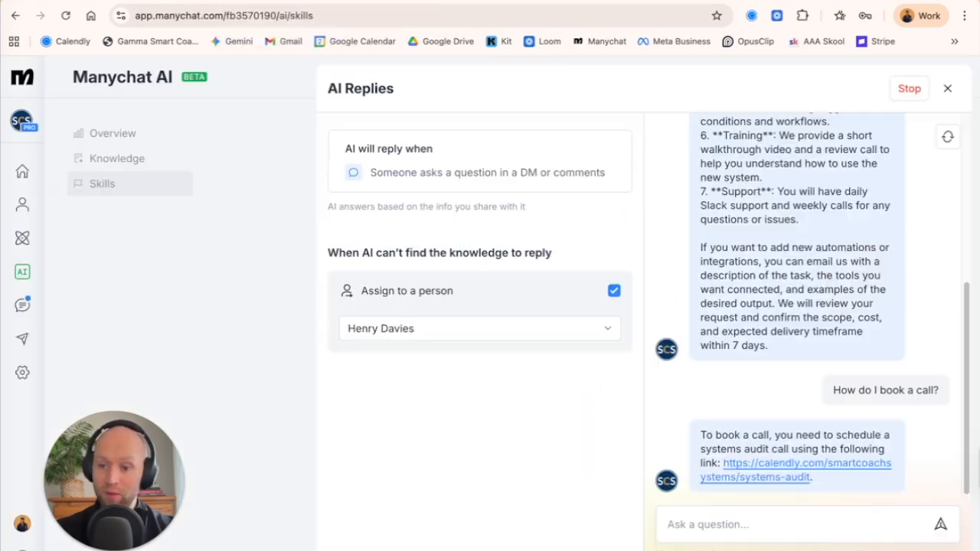
Ask the AI Replies preview "How much does it cost?".
left_click(748, 525)
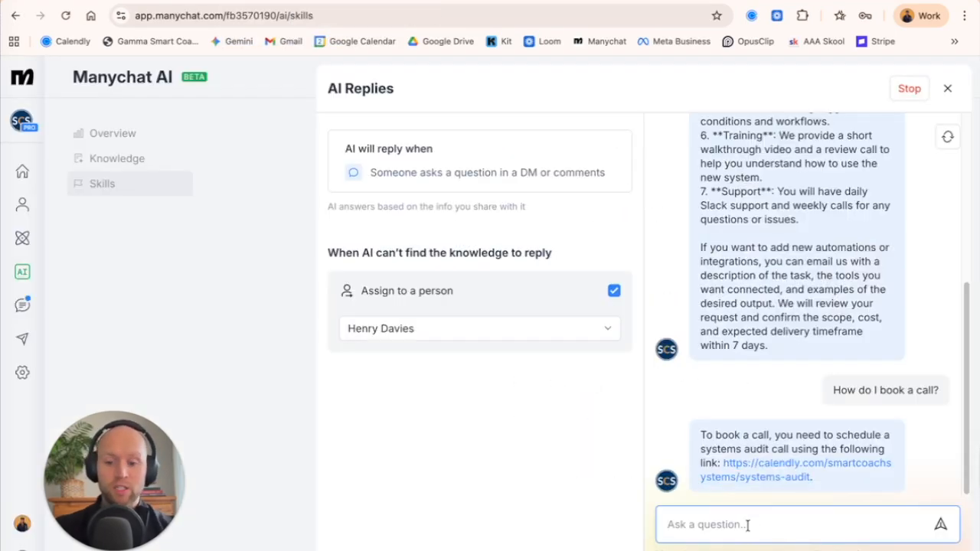
type("How much does i")
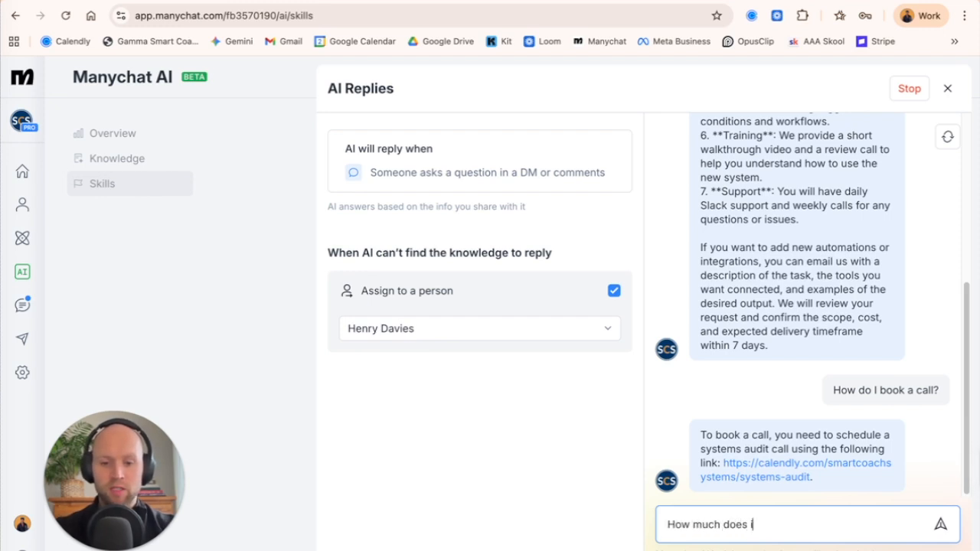
type("t cost?")
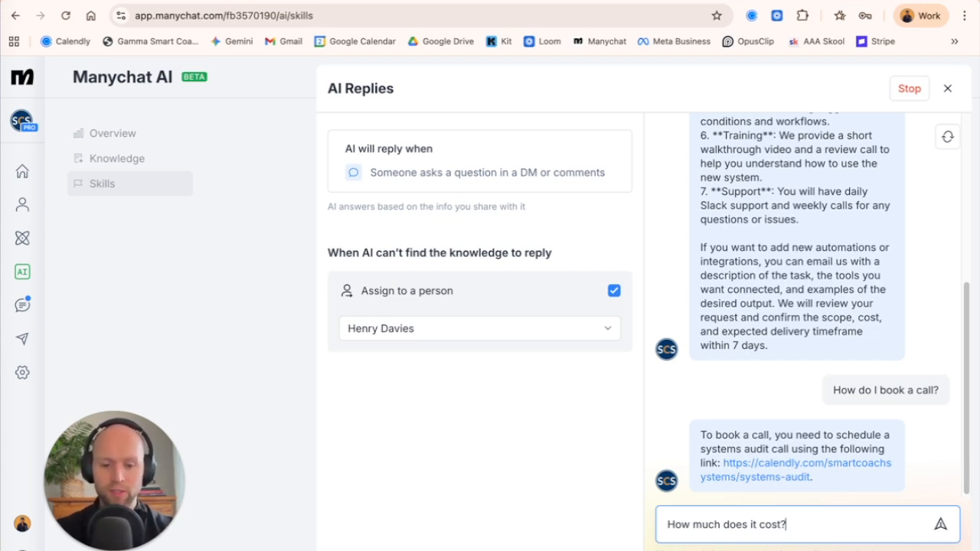
key("Return")
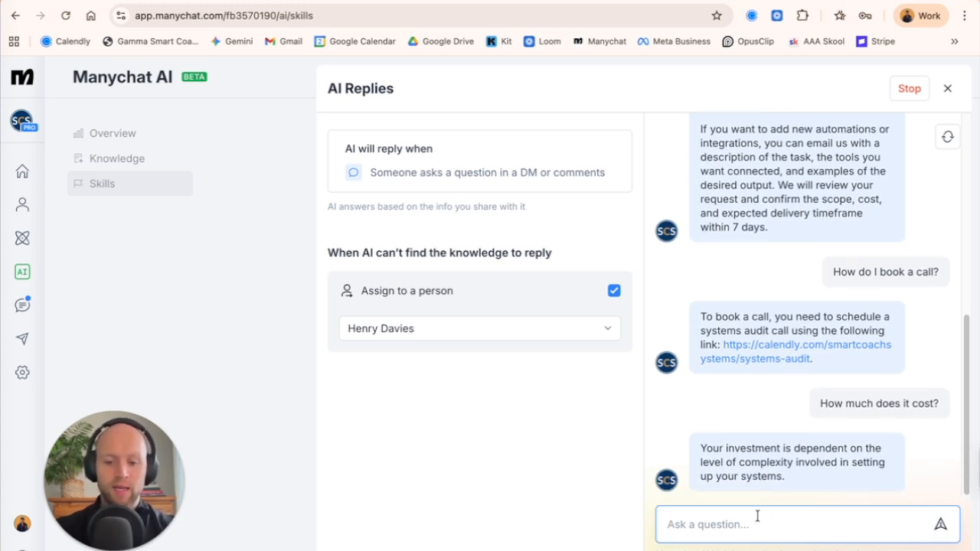
Ask the preview "I'm not a very technical person, is this still the right thing for me?" and review the conversation.
type("I'm not ")
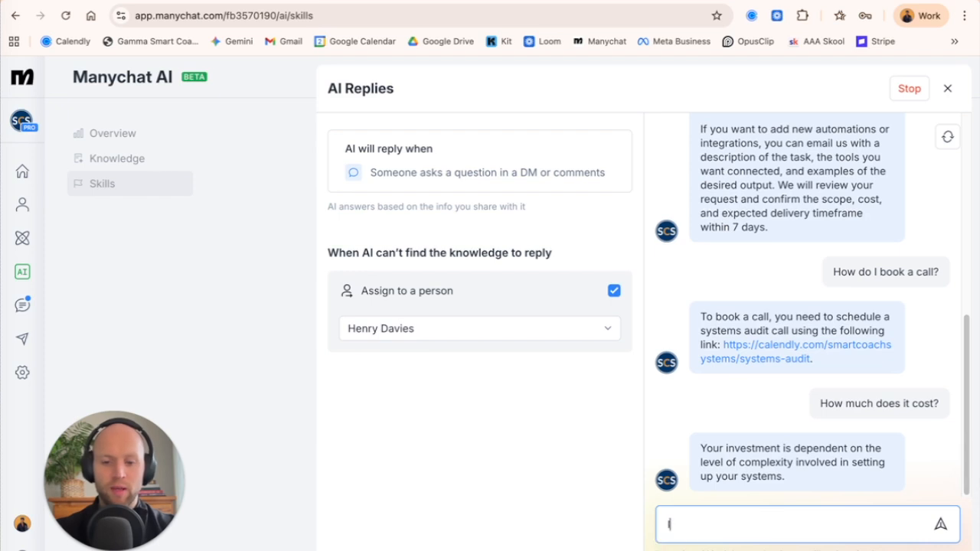
type("a very techniu")
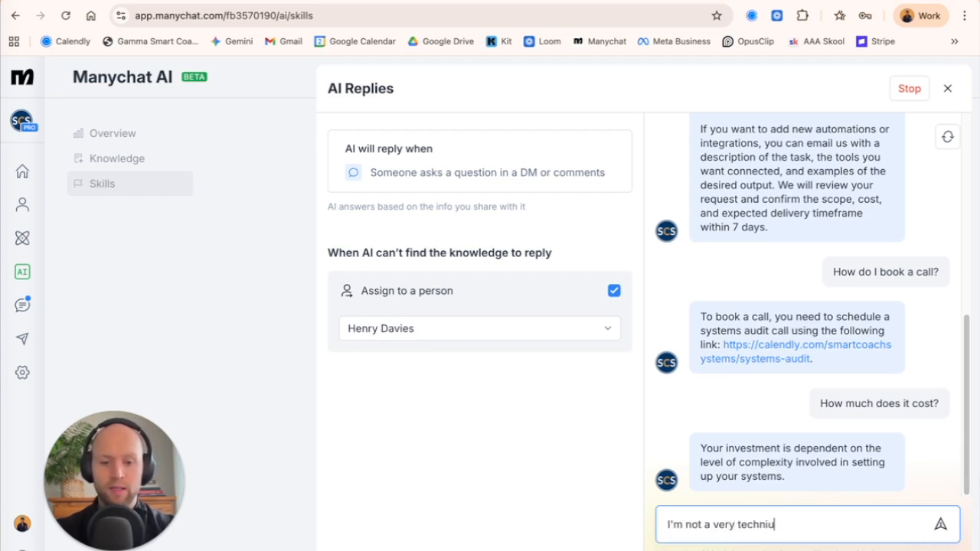
type("cal")
key("BackSpace")
key("BackSpace")
key("BackSpace")
key("BackSpace")
type("cal person, is that still")
key("BackSpace")
key("BackSpace")
key("BackSpace")
key("BackSpace")
key("BackSpace")
key("BackSpace")
key("BackSpace")
key("BackSpace")
type("is still the rigg")
key("BackSpace")
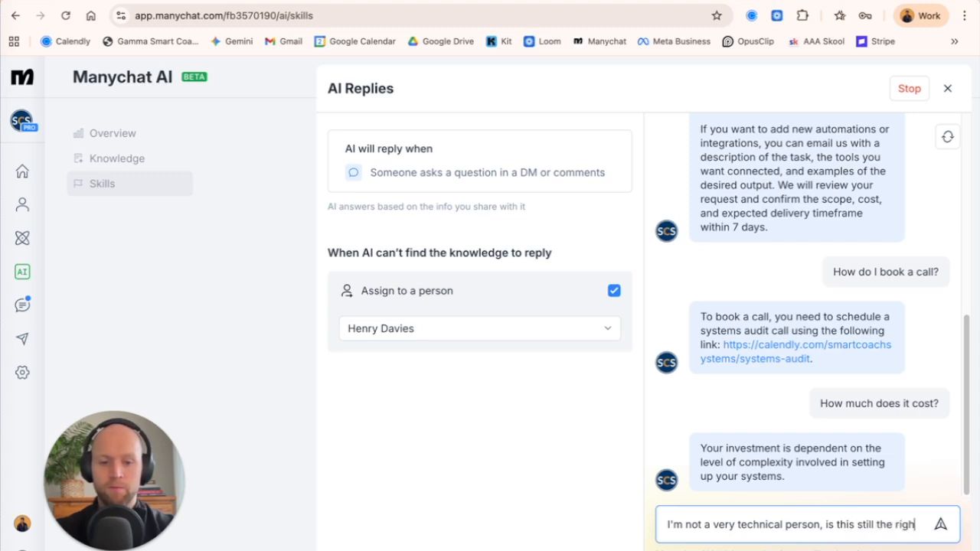
type("ht thing for me?")
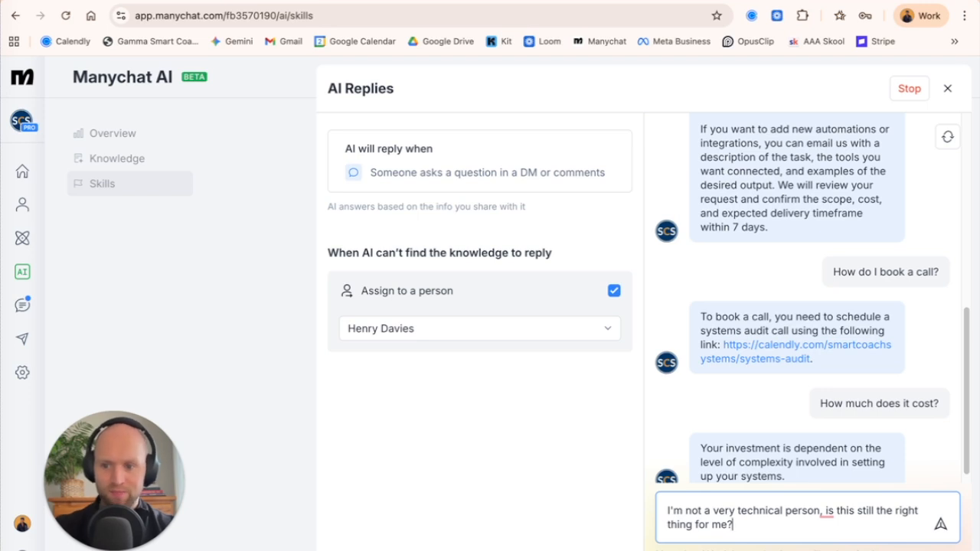
key("Return")
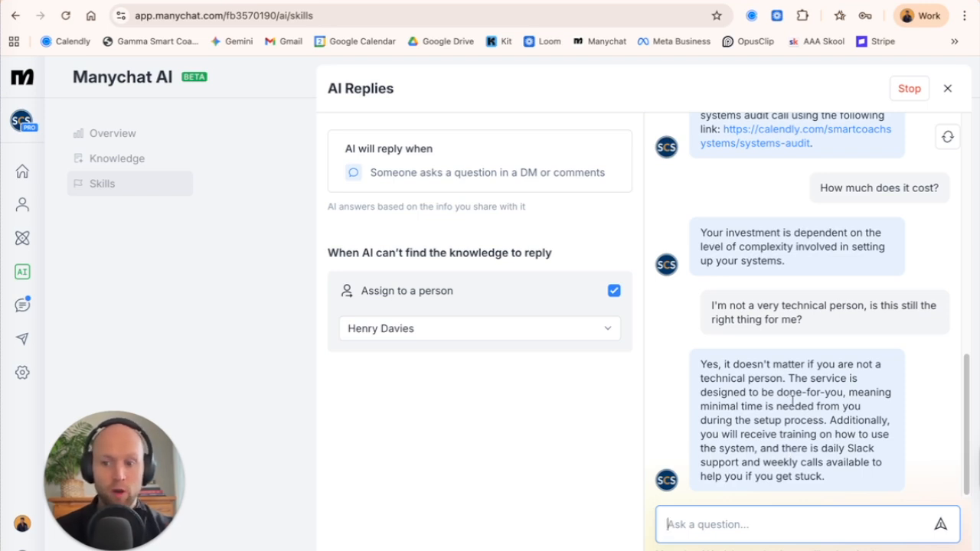
scroll(804, 275, "up", 1)
scroll(803, 275, "down", 1)
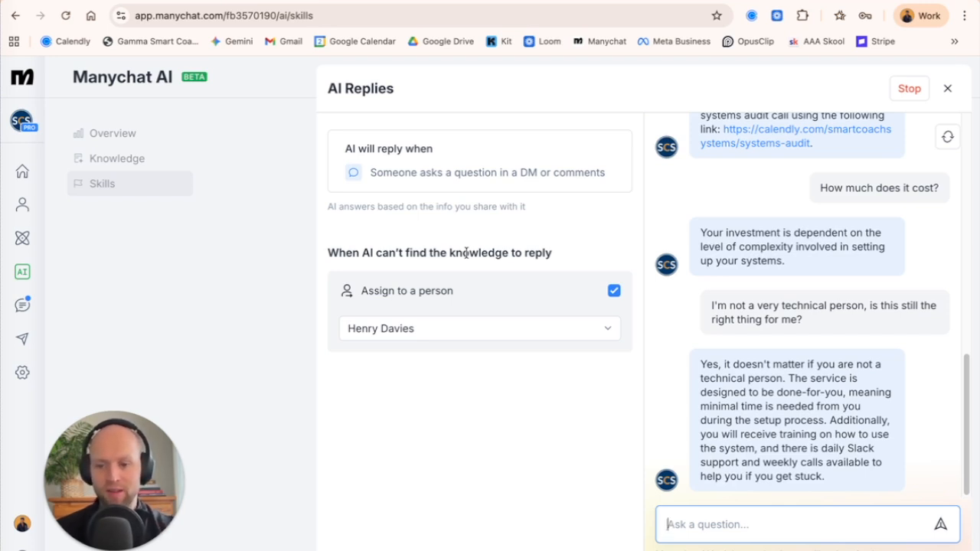
Close the AI Replies settings and start setting the AI's tone from Instagram in the AI Comments skill.
left_click(910, 88)
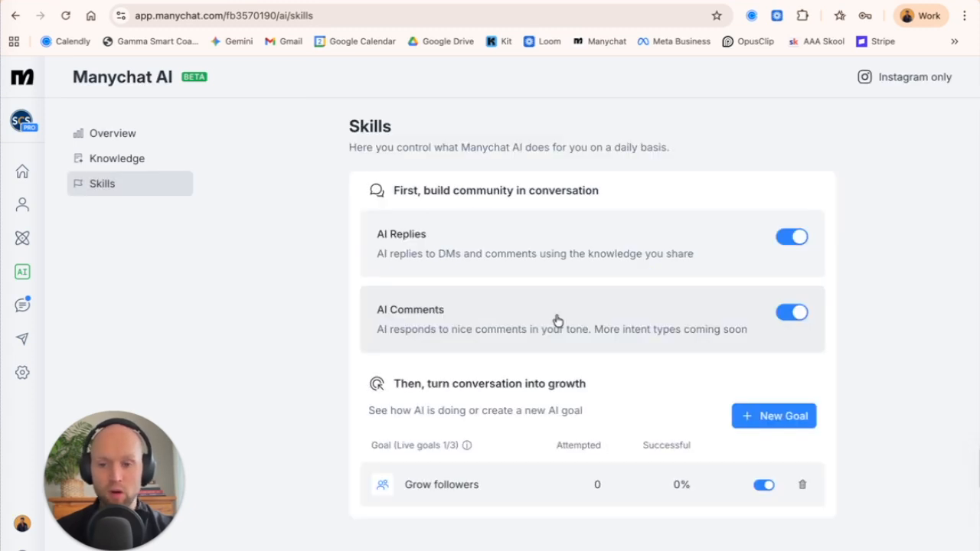
left_click(557, 320)
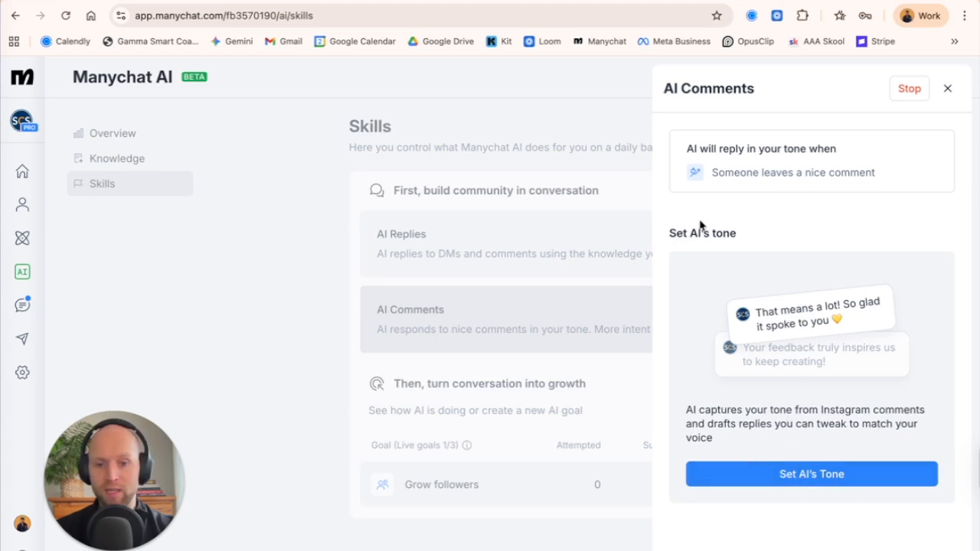
left_click(803, 481)
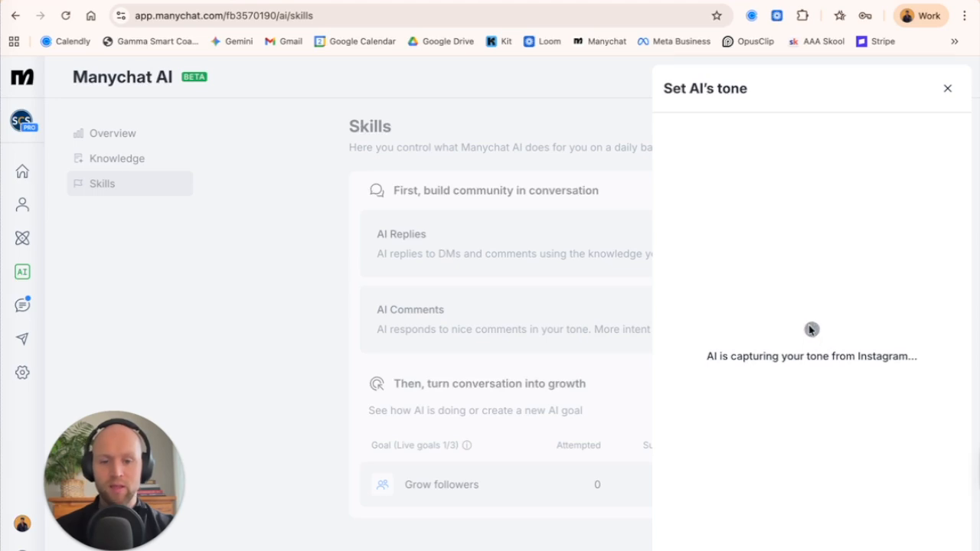